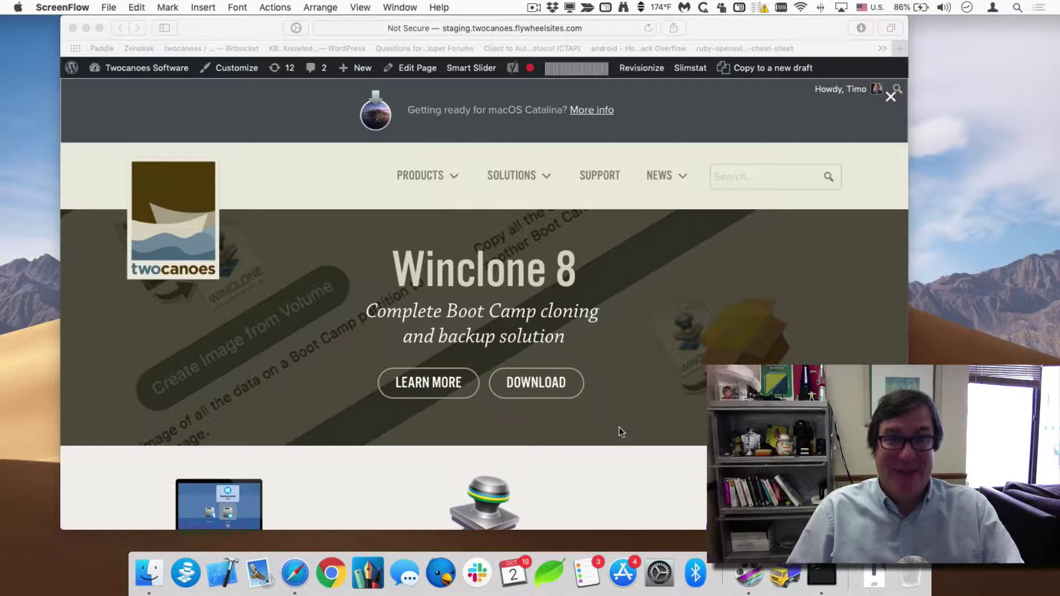
Download the Winclone 8 disk image from the Two Canoes site in Safari.
{"action": "left_click", "coordinate": [409, 255]}
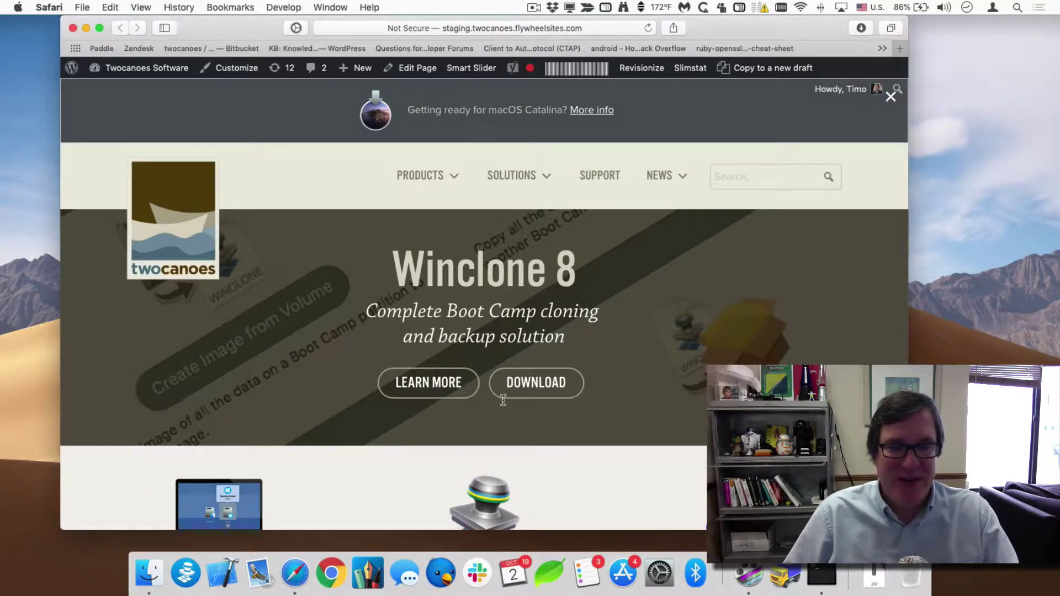
{"action": "left_click", "coordinate": [534, 389]}
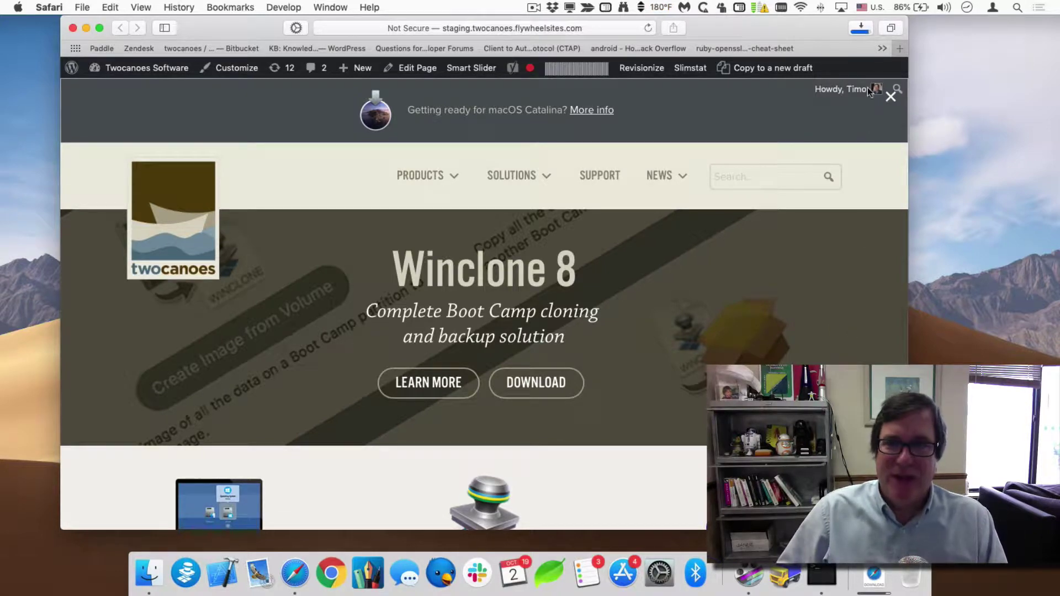
Mount Winclone8.dmg from Safari's downloads, close Safari, and centre the Winclone disk window.
{"action": "left_click", "coordinate": [864, 33]}
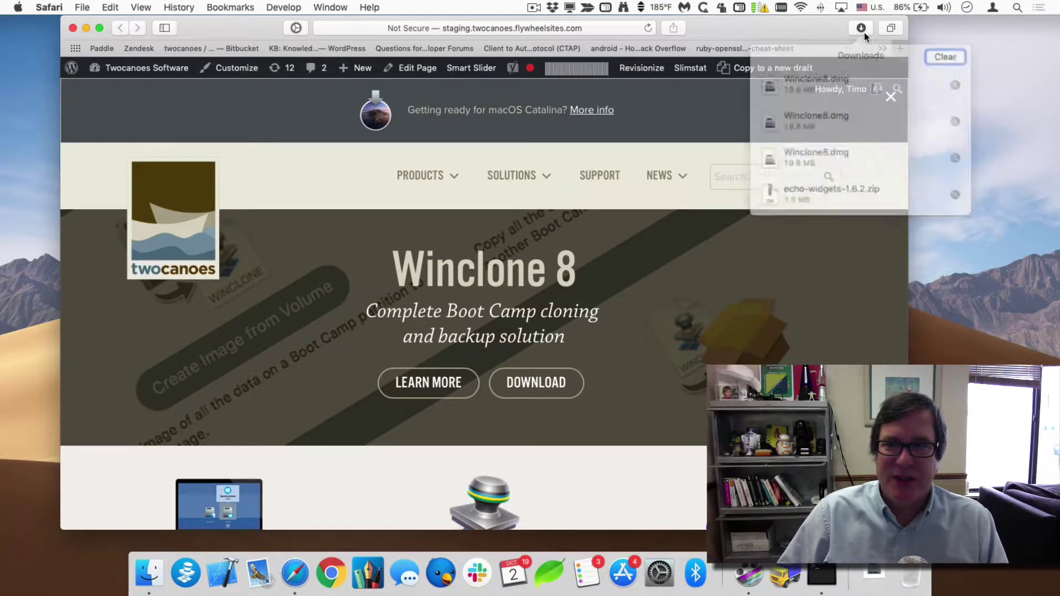
{"action": "double_click", "coordinate": [799, 84]}
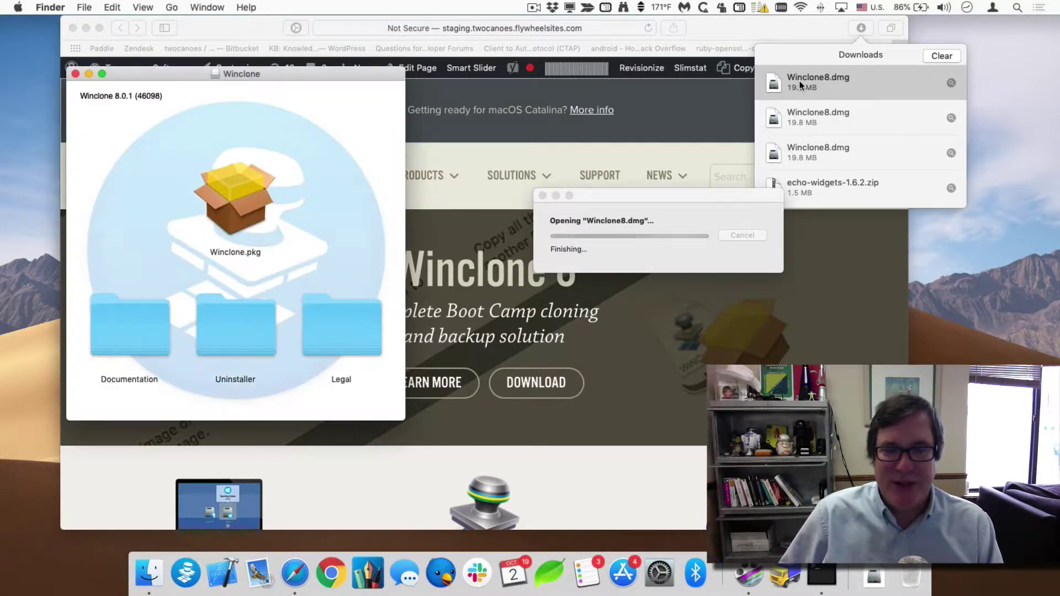
{"action": "left_click", "coordinate": [73, 28]}
{"action": "left_click_drag", "start_coordinate": [283, 79], "coordinate": [574, 120]}
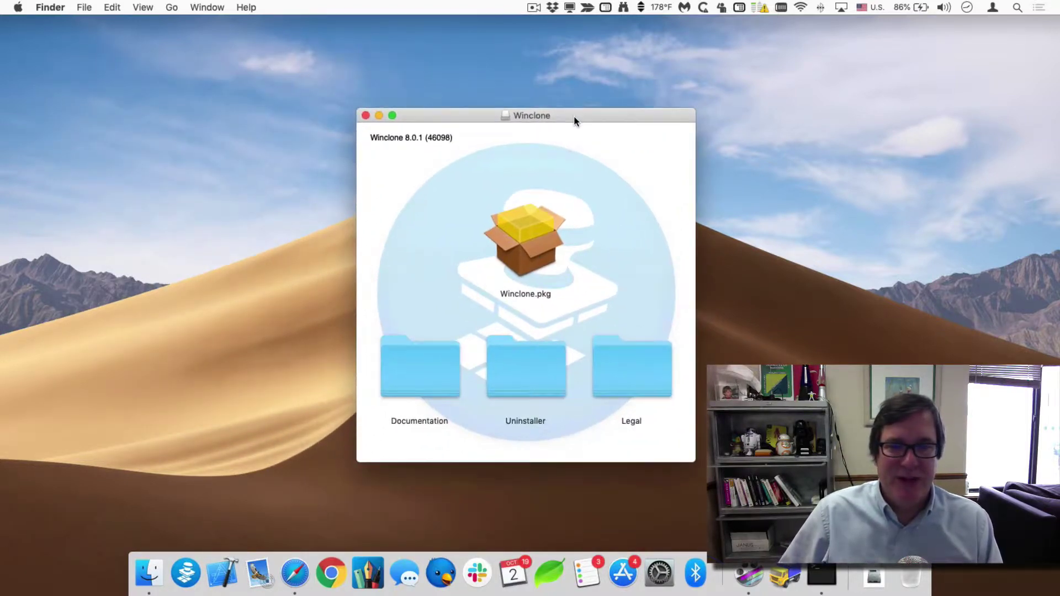
Install Winclone.pkg on MacintoshHD, keep the installer, and clear away the installer and disk windows.
{"action": "double_click", "coordinate": [532, 250]}
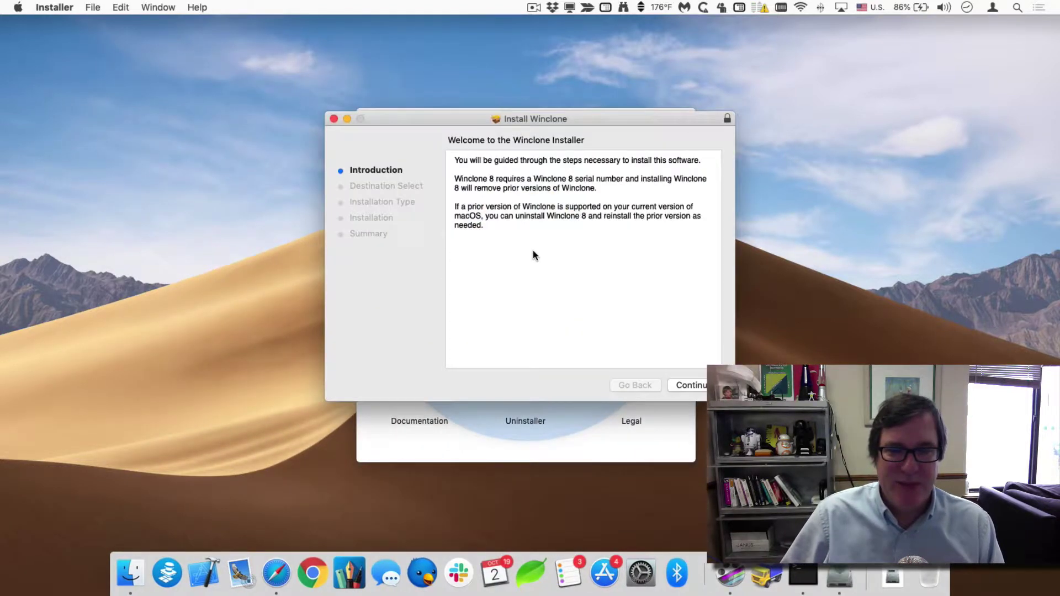
{"action": "left_click", "coordinate": [691, 388]}
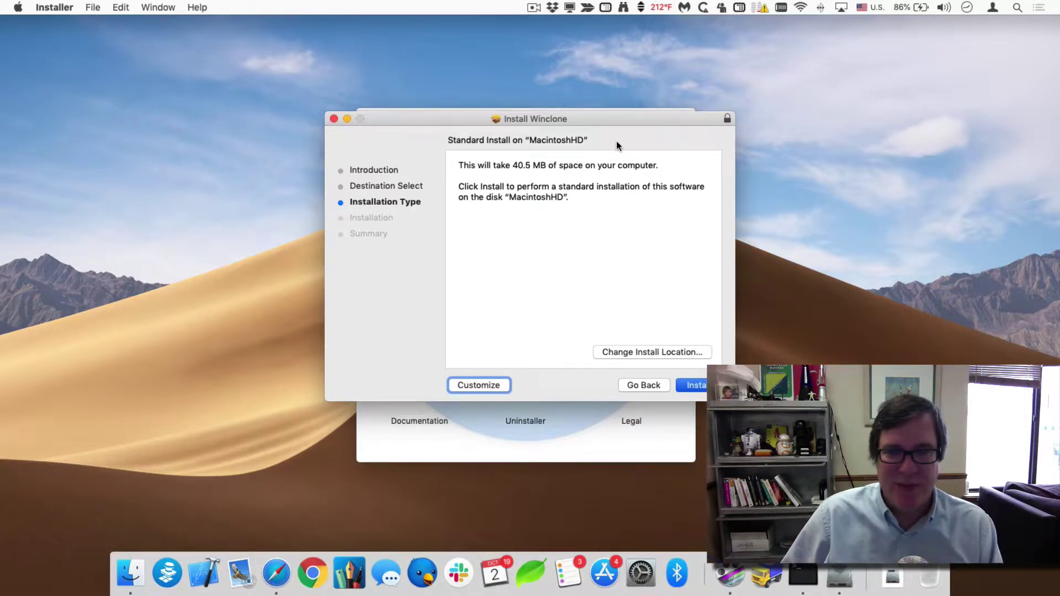
{"action": "key", "text": "Return"}
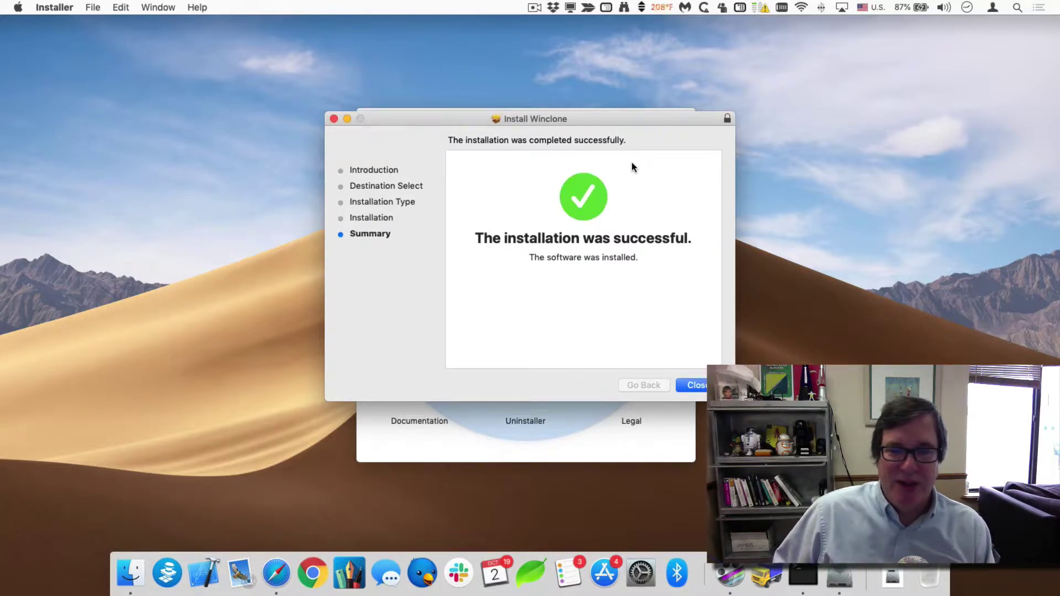
{"action": "left_click", "coordinate": [693, 385]}
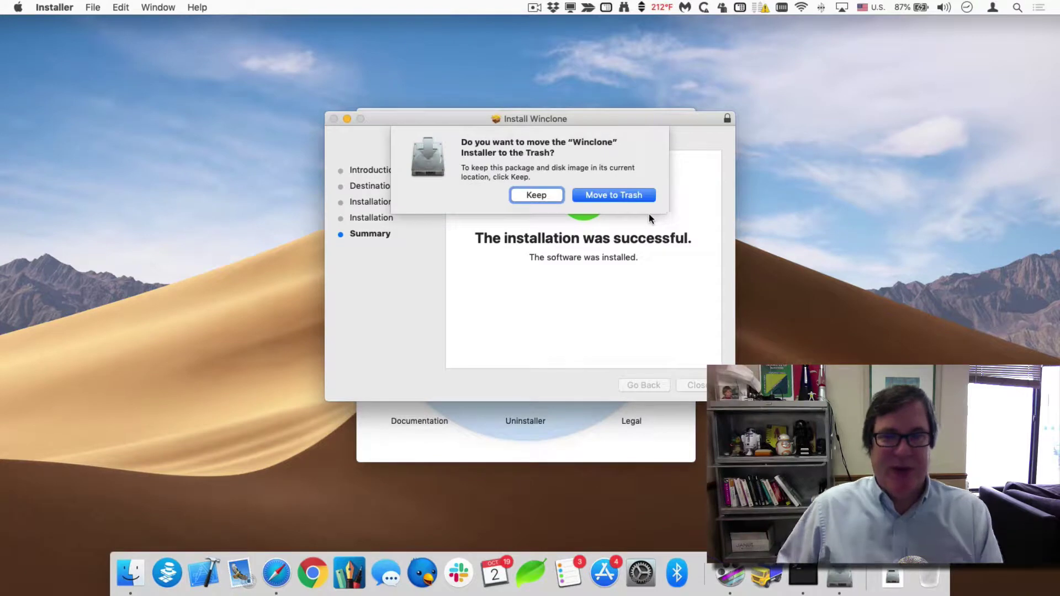
{"action": "left_click", "coordinate": [621, 202]}
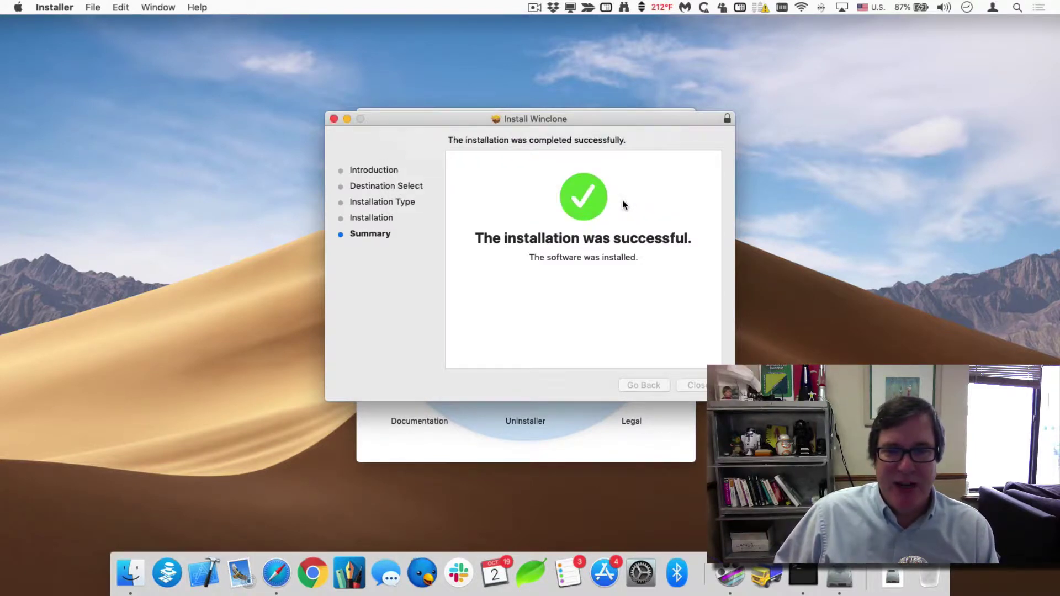
{"action": "left_click_drag", "start_coordinate": [530, 122], "coordinate": [776, 26]}
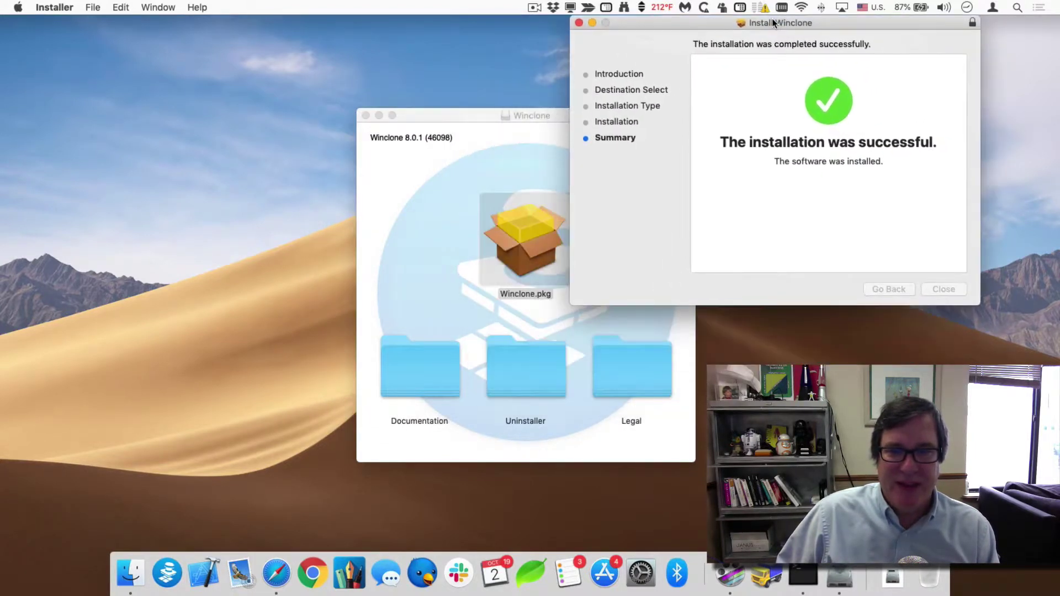
{"action": "left_click", "coordinate": [473, 173]}
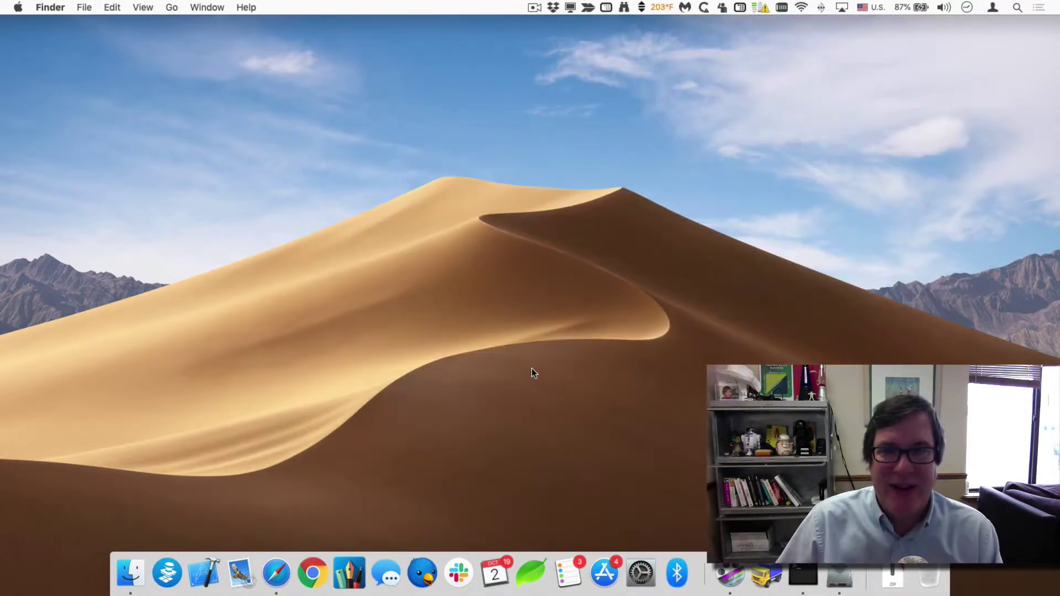
Go to the Applications folder, select Winclone, and drag it onto the Dock.
{"action": "key", "text": "shift+super+a"}
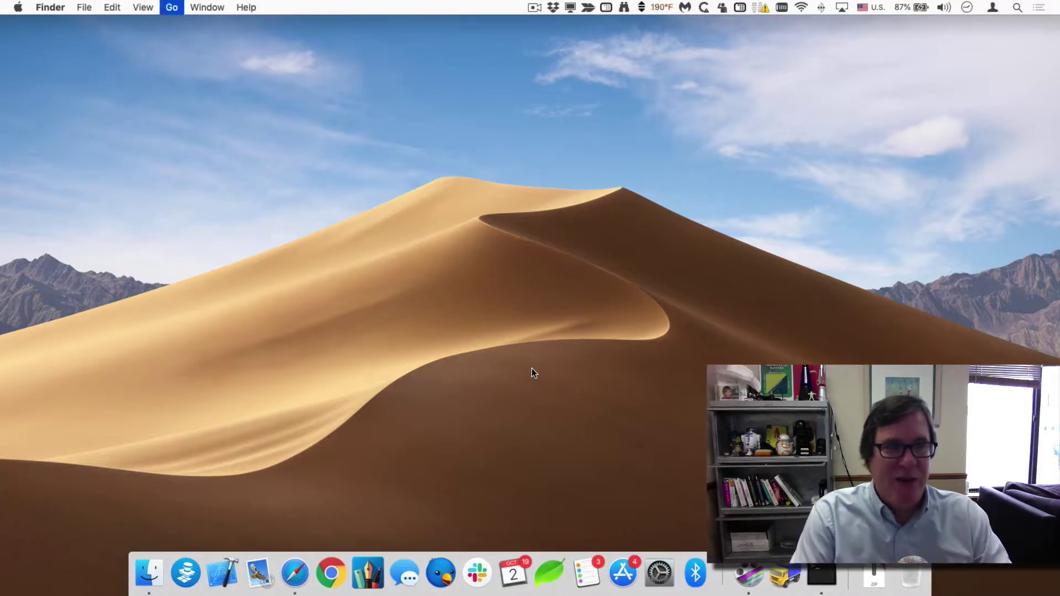
{"action": "key", "text": "super+w"}
{"action": "left_click", "coordinate": [174, 6]}
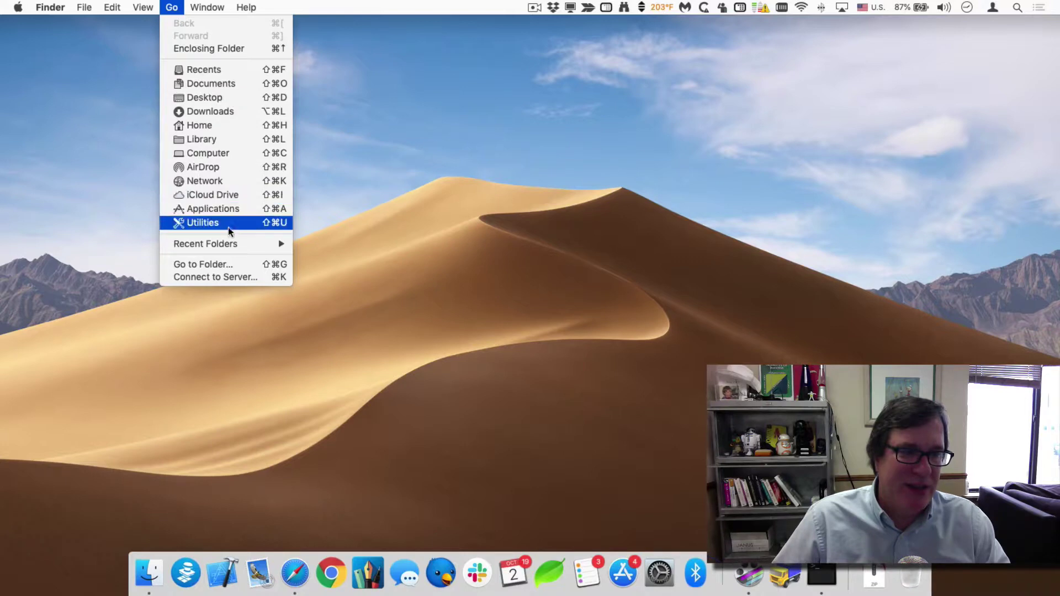
{"action": "left_click", "coordinate": [228, 206]}
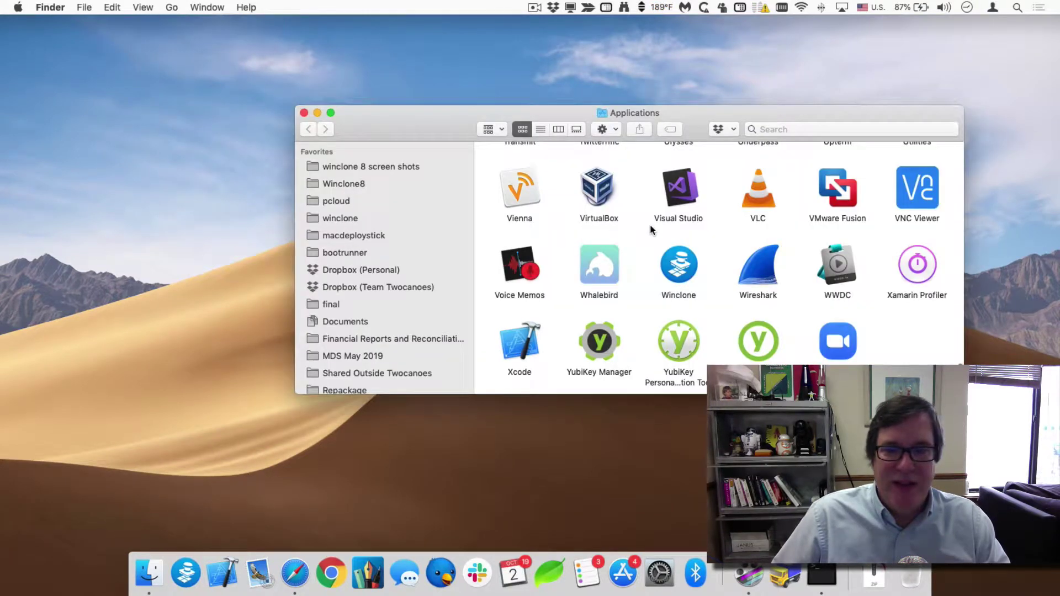
{"action": "type", "text": "wi"}
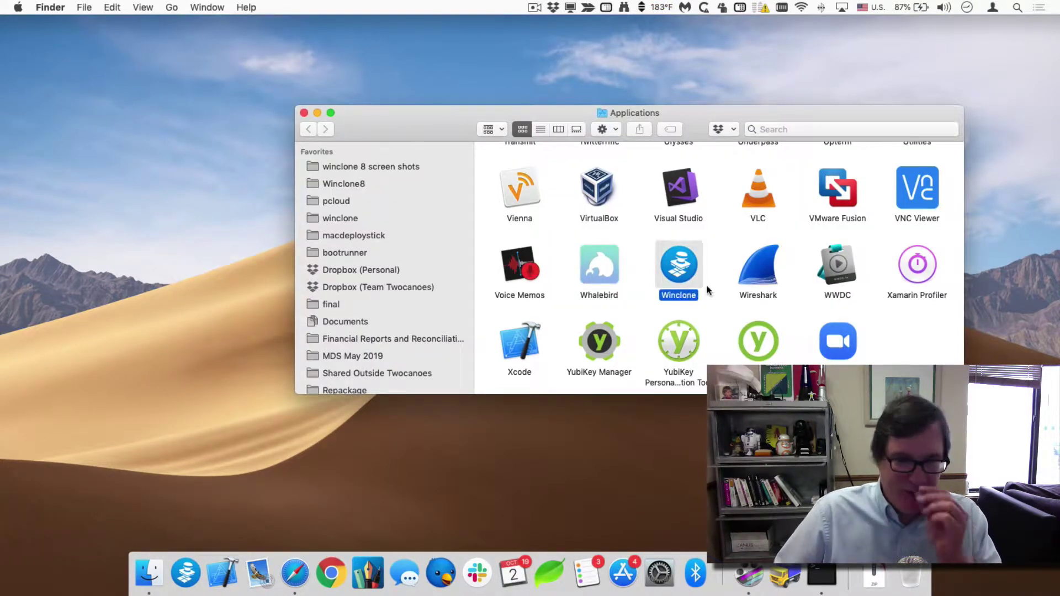
{"action": "left_click", "coordinate": [712, 253]}
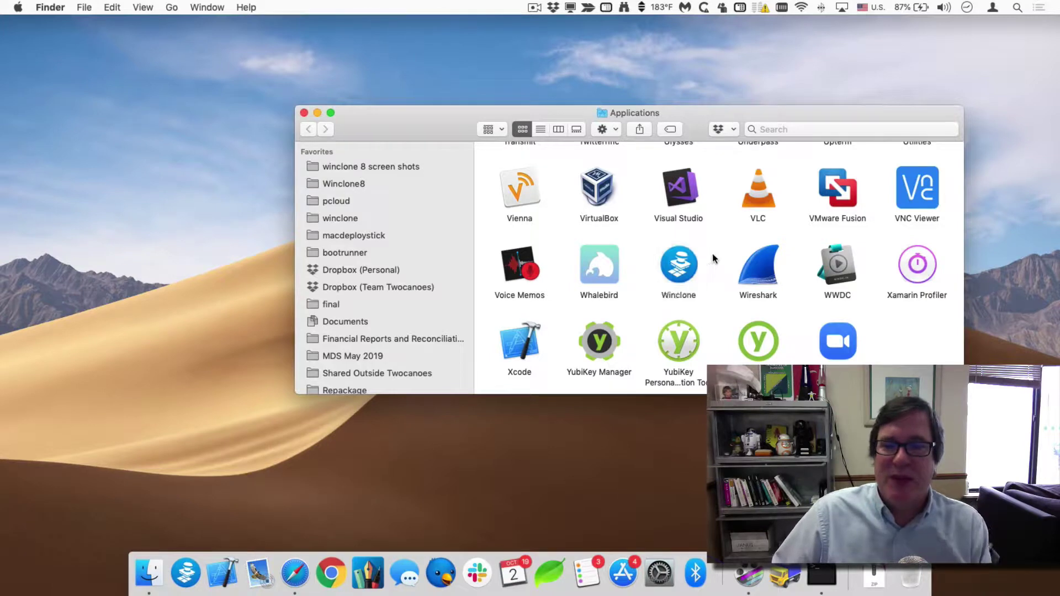
{"action": "left_click", "coordinate": [685, 264]}
{"action": "left_click_drag", "start_coordinate": [685, 265], "coordinate": [180, 577]}
Launch Winclone from the Dock, agree to the licence, and dismiss the Welcome sheet with Get Started!
{"action": "left_click", "coordinate": [180, 577]}
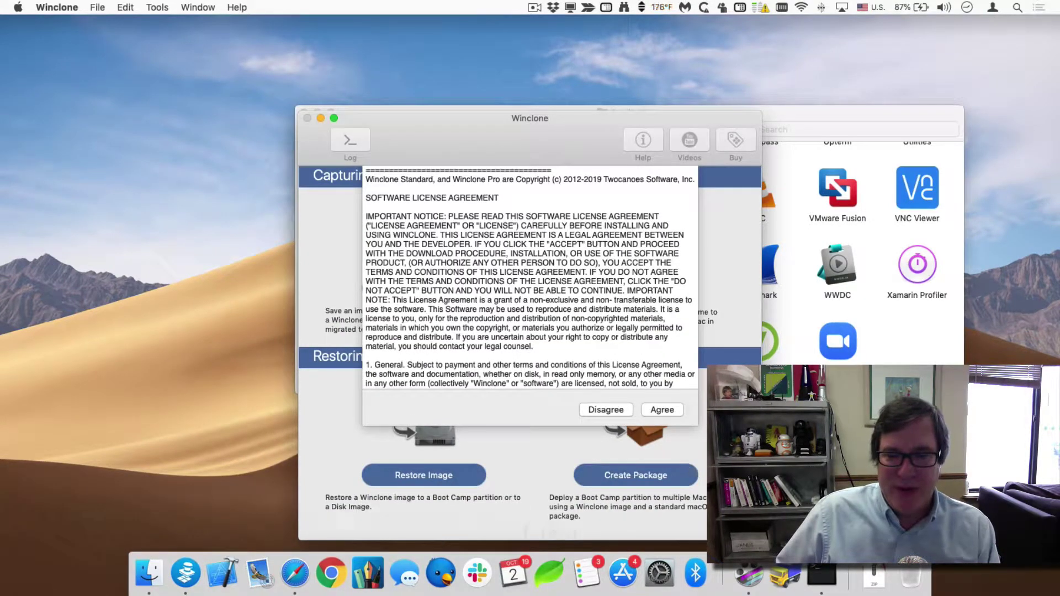
{"action": "left_click", "coordinate": [662, 410]}
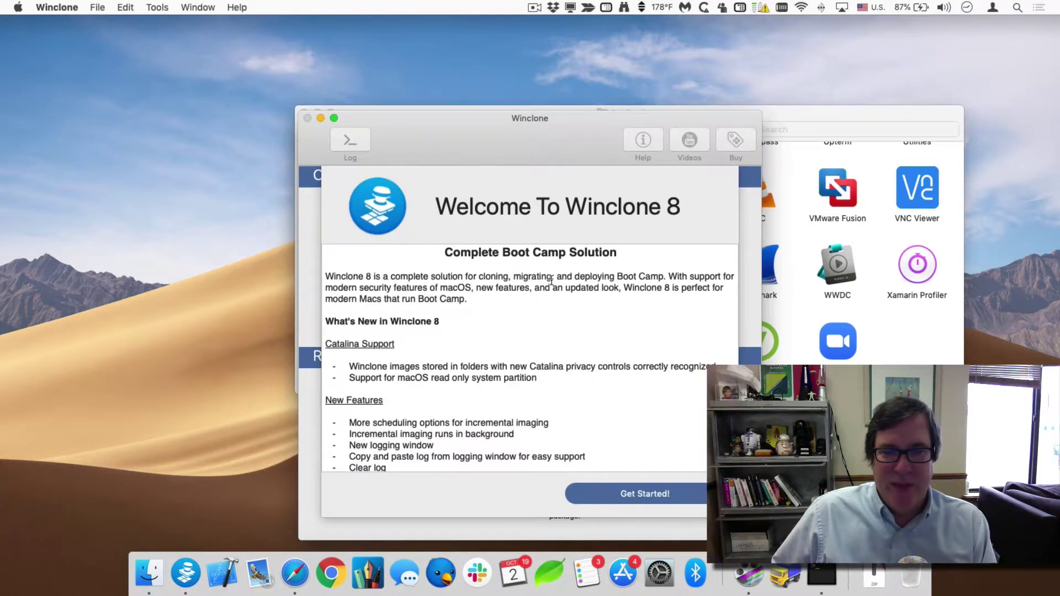
{"action": "scroll", "coordinate": [541, 276], "scroll_direction": "down", "scroll_amount": 10}
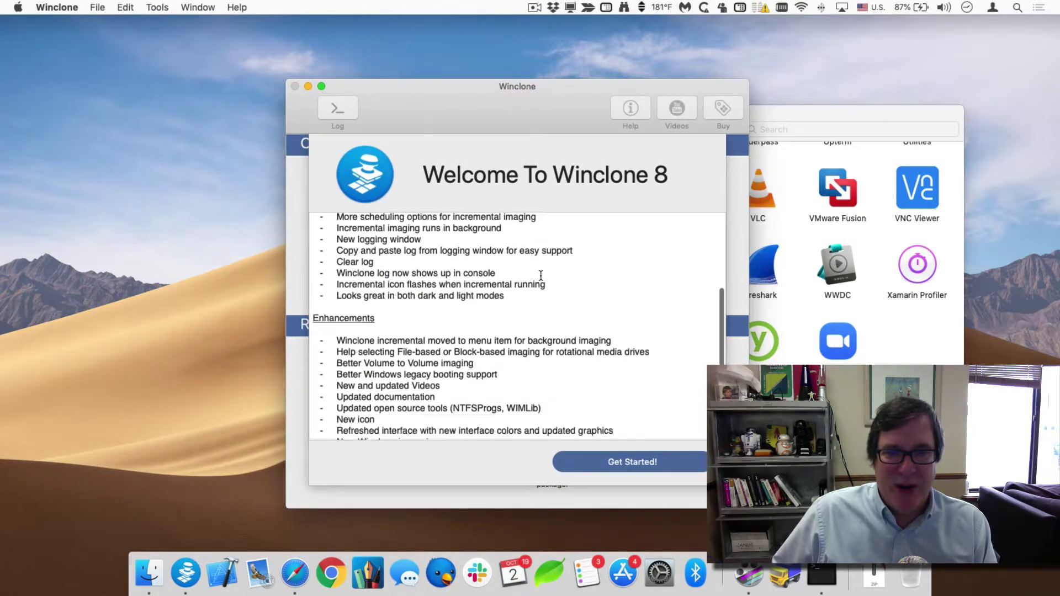
{"action": "scroll", "coordinate": [541, 276], "scroll_direction": "up", "scroll_amount": 10}
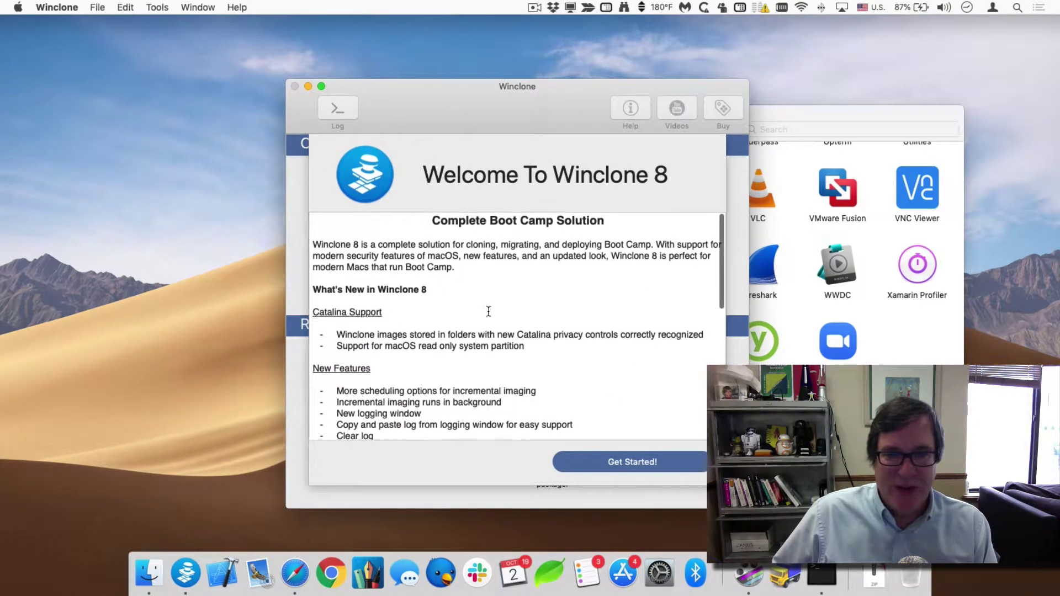
{"action": "left_click", "coordinate": [608, 463]}
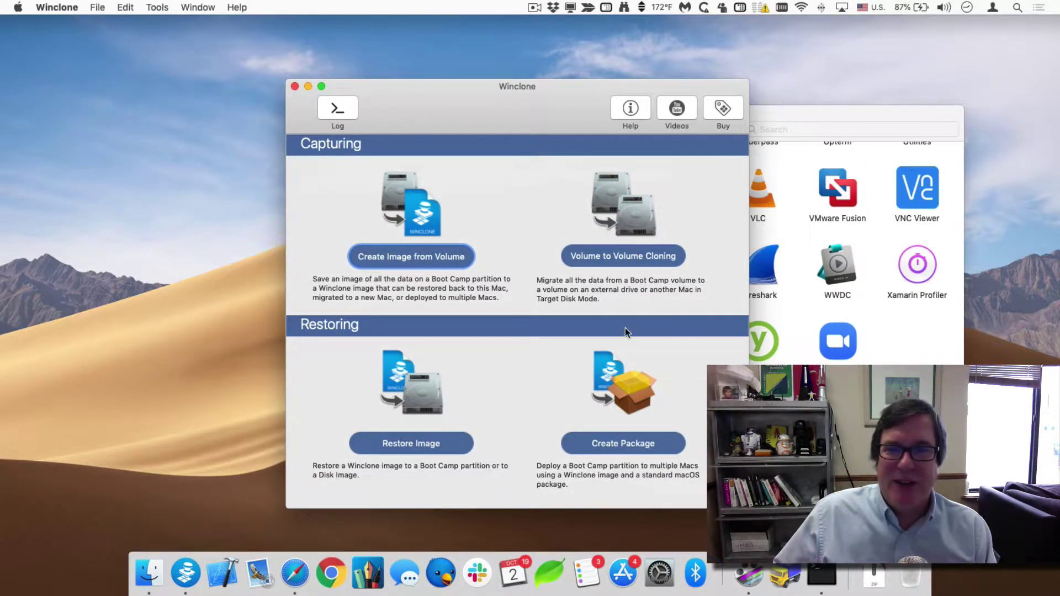
Start imaging the Windows volume, installing the helper tool with the administrator password.
{"action": "left_click", "coordinate": [409, 254]}
{"action": "left_click", "coordinate": [533, 330]}
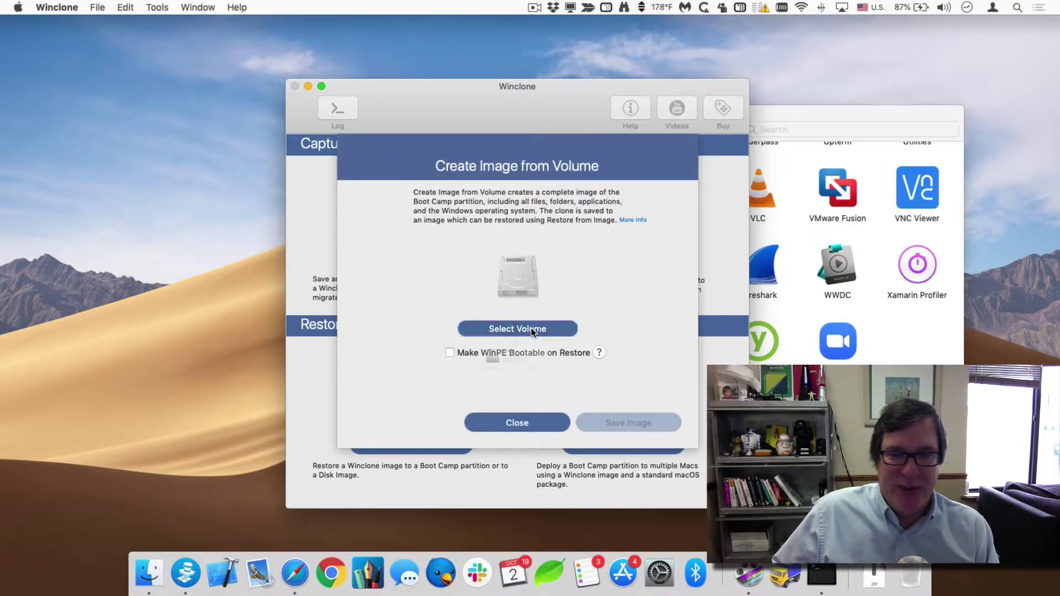
{"action": "left_click", "coordinate": [524, 381]}
{"action": "left_click", "coordinate": [628, 423]}
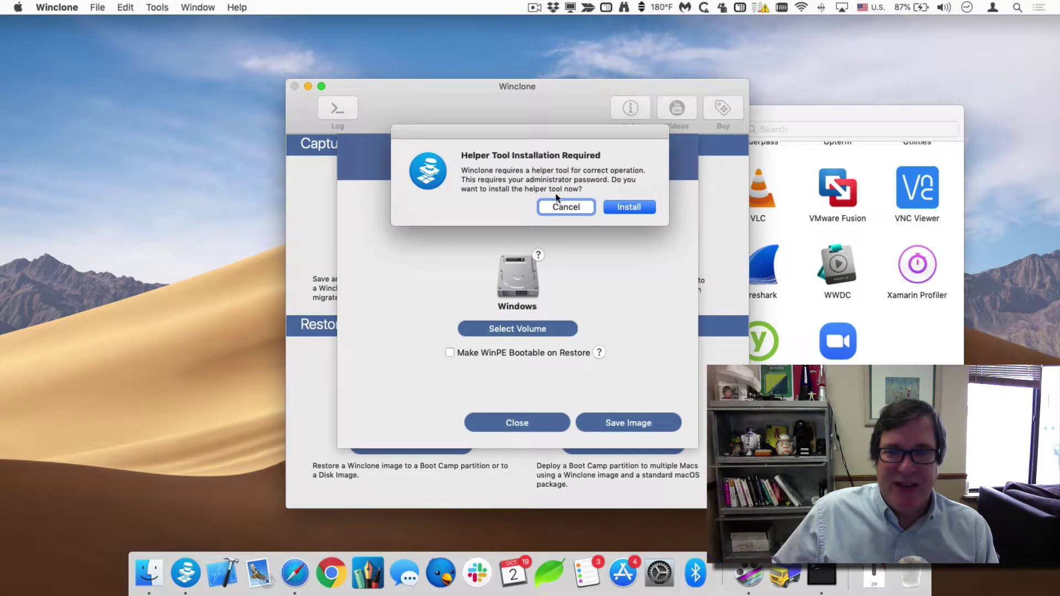
{"action": "left_click", "coordinate": [567, 208]}
{"action": "left_click", "coordinate": [628, 207]}
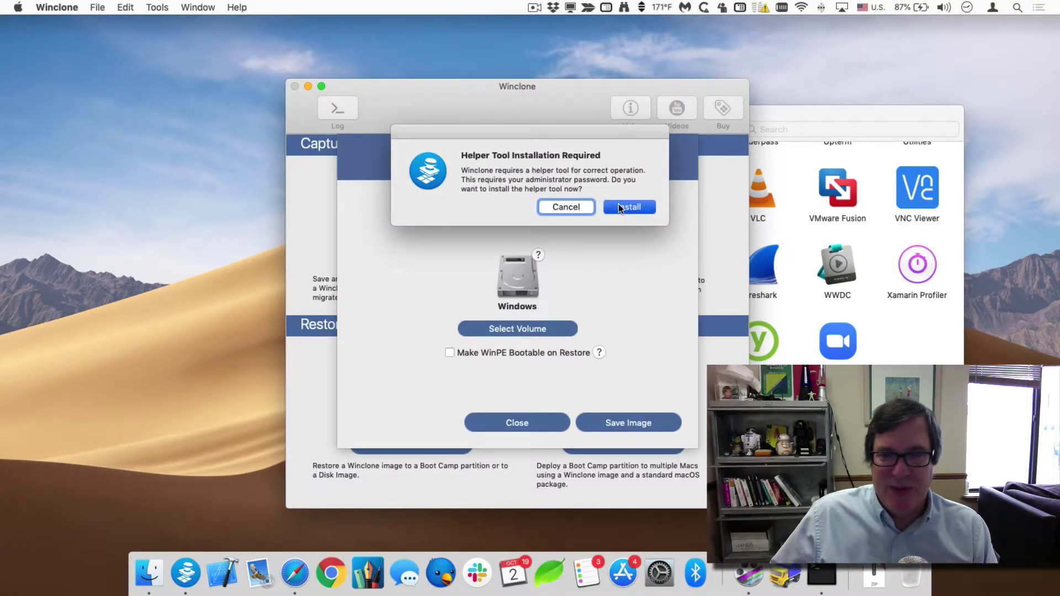
{"action": "type", "text": "********"}
{"action": "key", "text": "Return"}
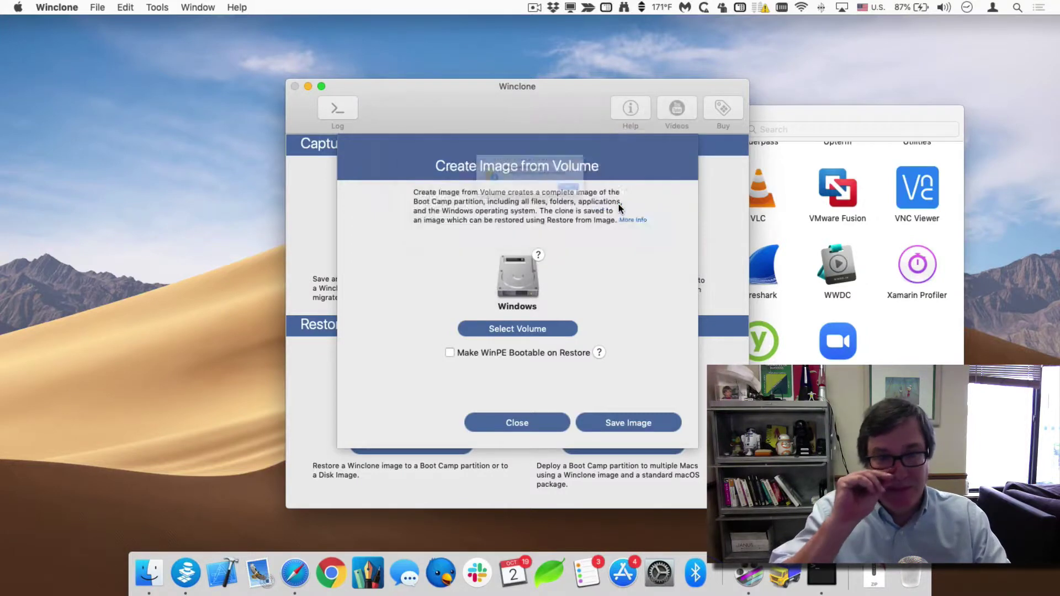
{"action": "left_click", "coordinate": [619, 204]}
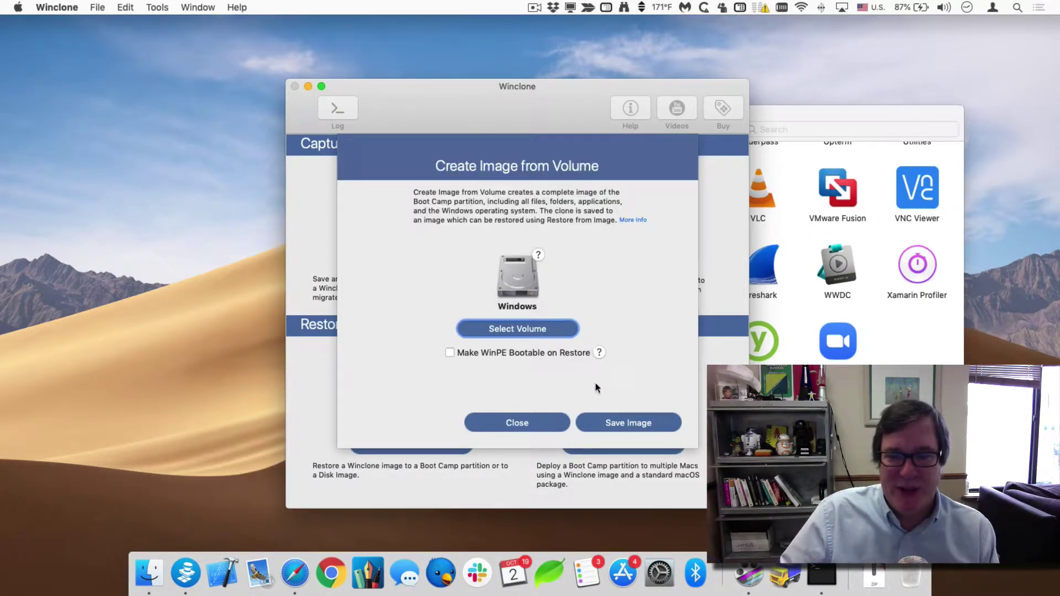
{"action": "left_click", "coordinate": [630, 425]}
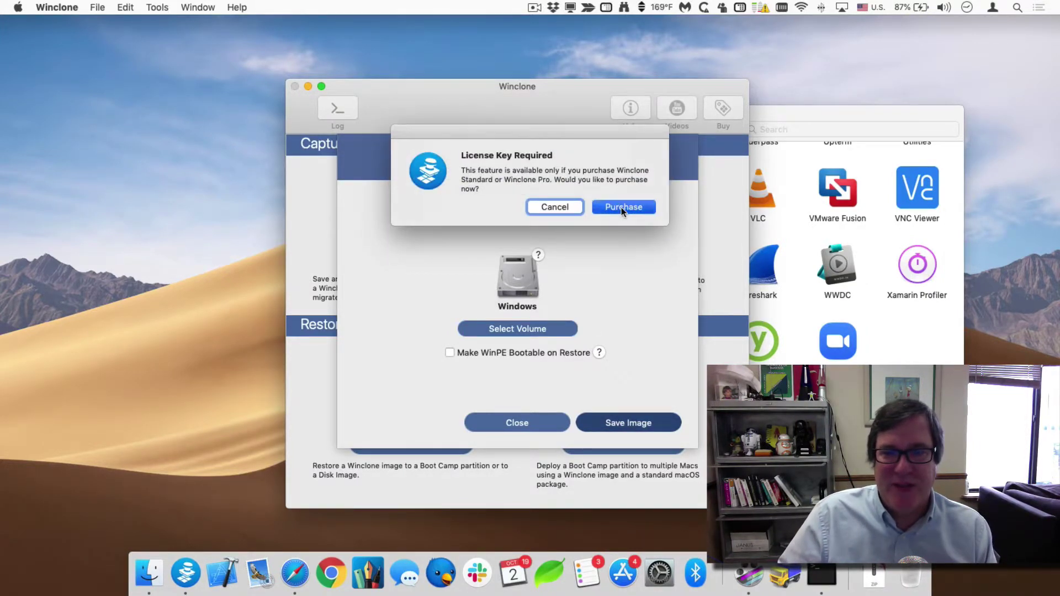
Go ahead with purchasing a license and choose Winclone Standard from the edition options.
{"action": "left_click", "coordinate": [621, 207]}
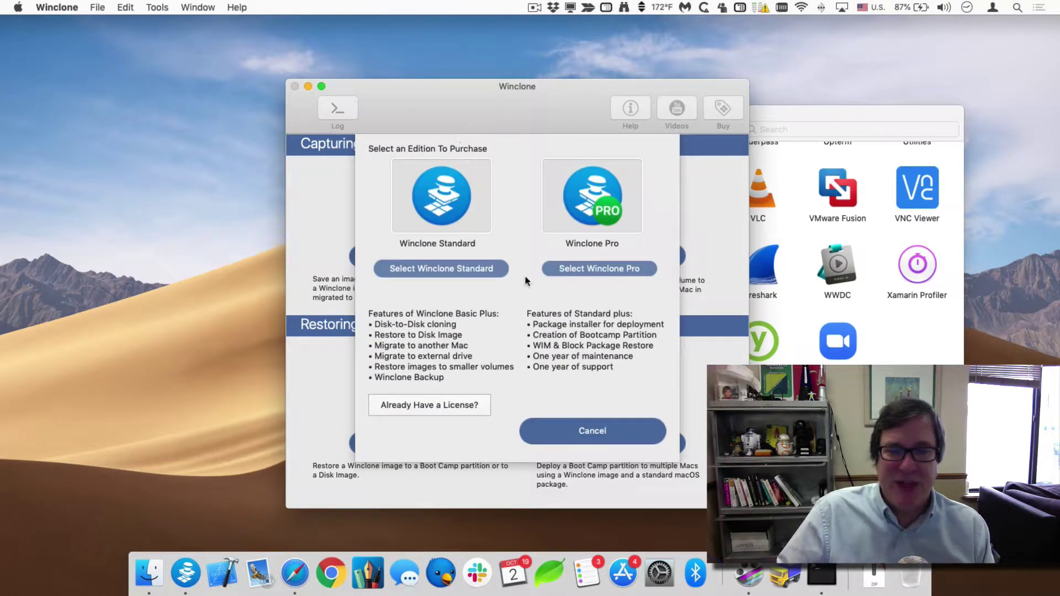
{"action": "left_click", "coordinate": [605, 435]}
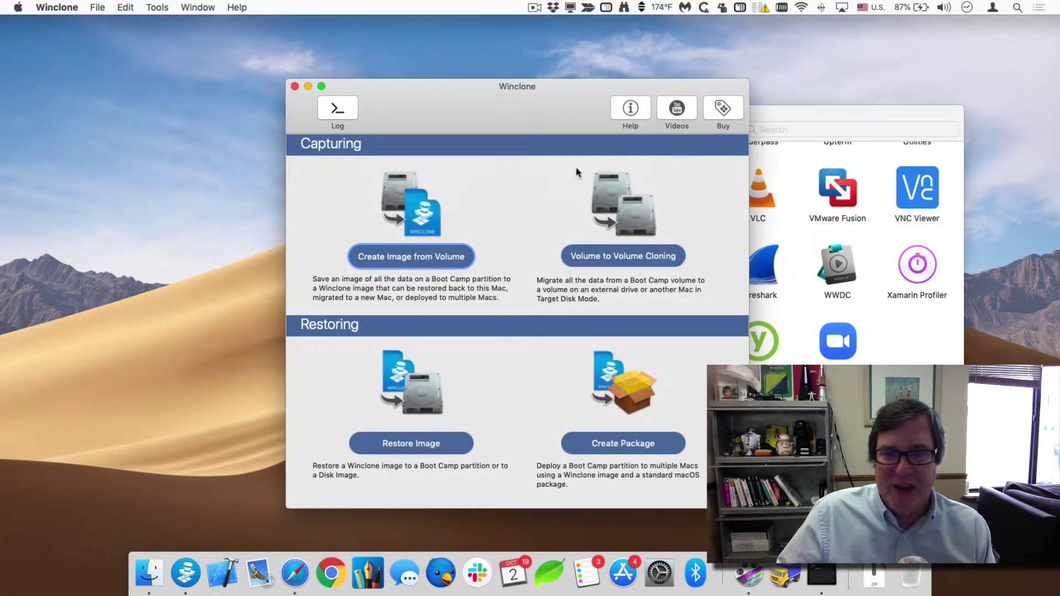
{"action": "left_click", "coordinate": [720, 111]}
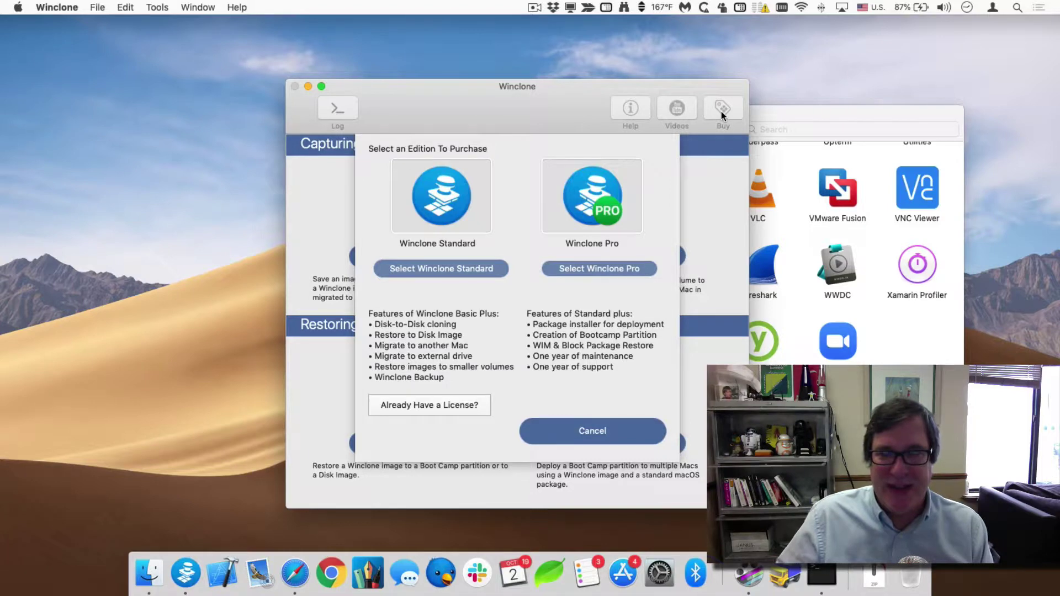
{"action": "left_click", "coordinate": [772, 111]}
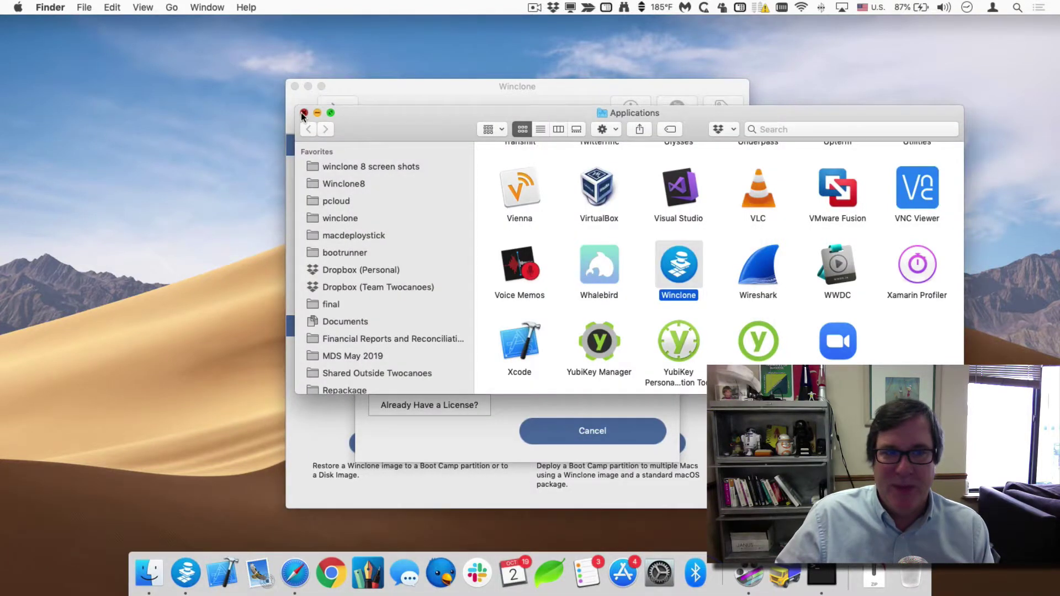
{"action": "left_click", "coordinate": [302, 113]}
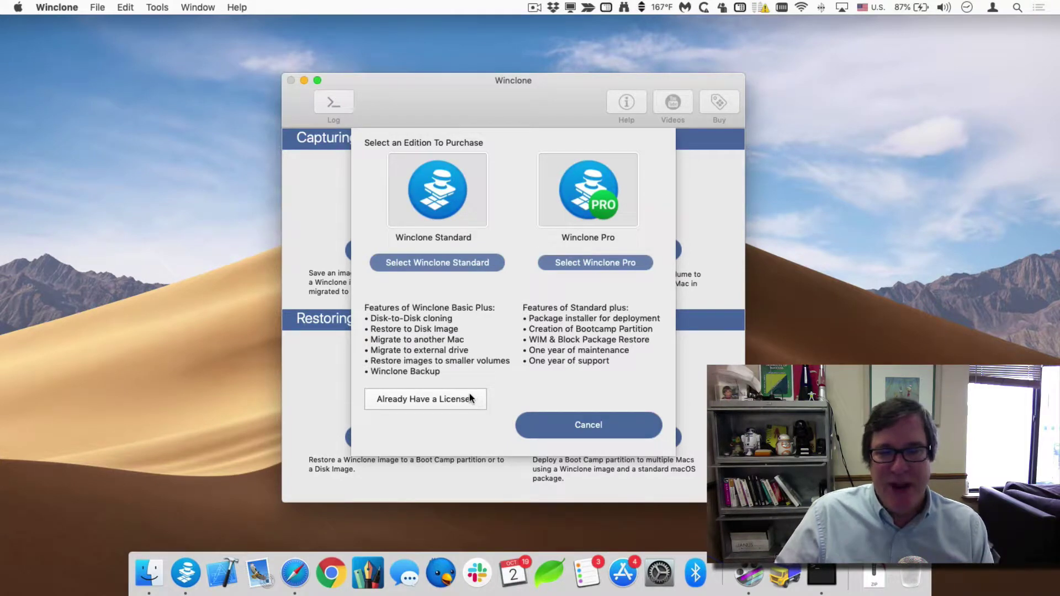
{"action": "left_click", "coordinate": [448, 402]}
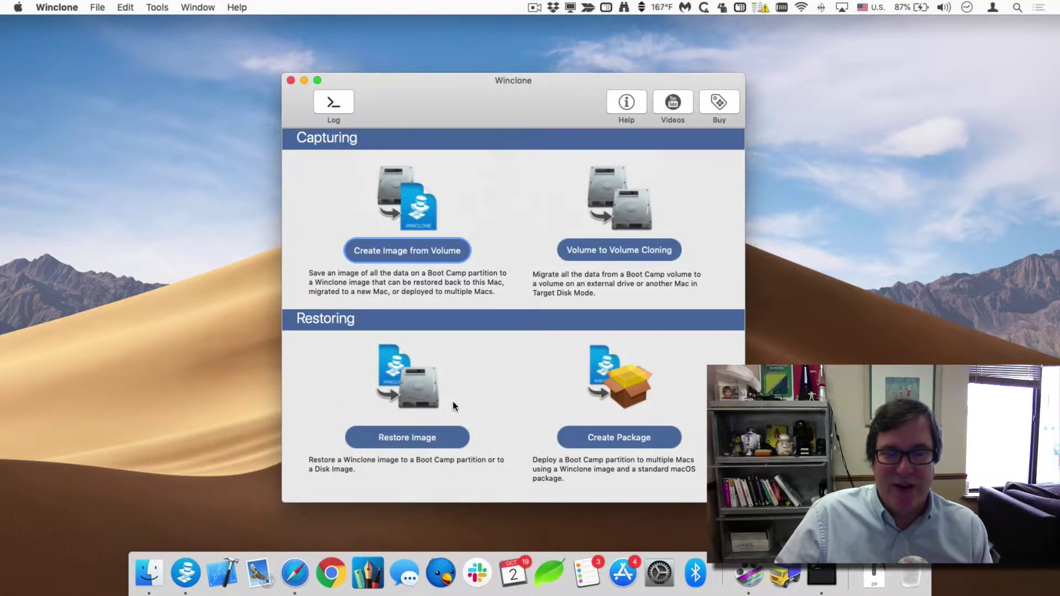
{"action": "left_click", "coordinate": [721, 102]}
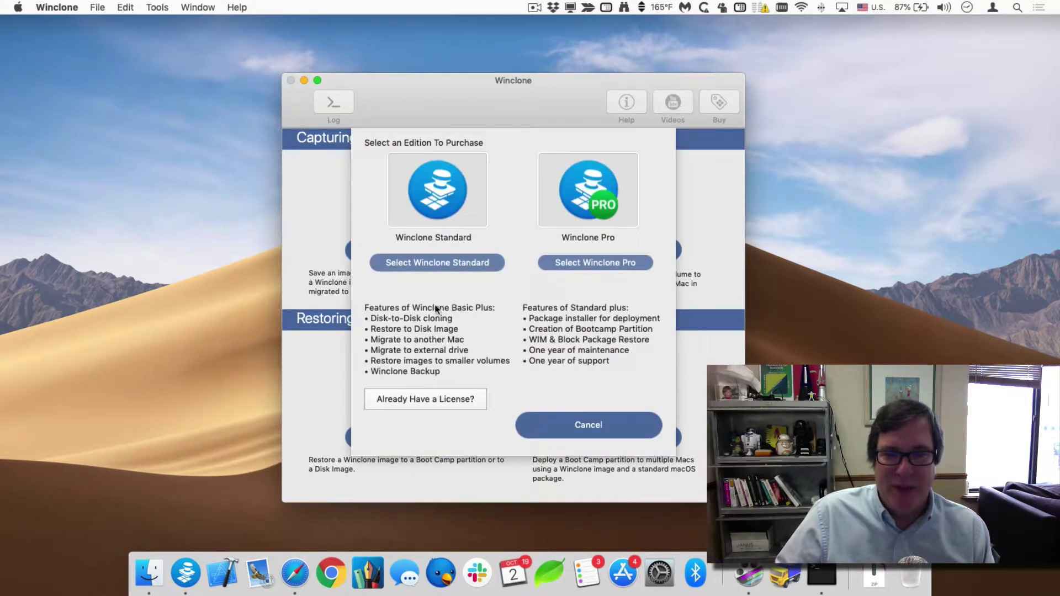
{"action": "left_click", "coordinate": [432, 263]}
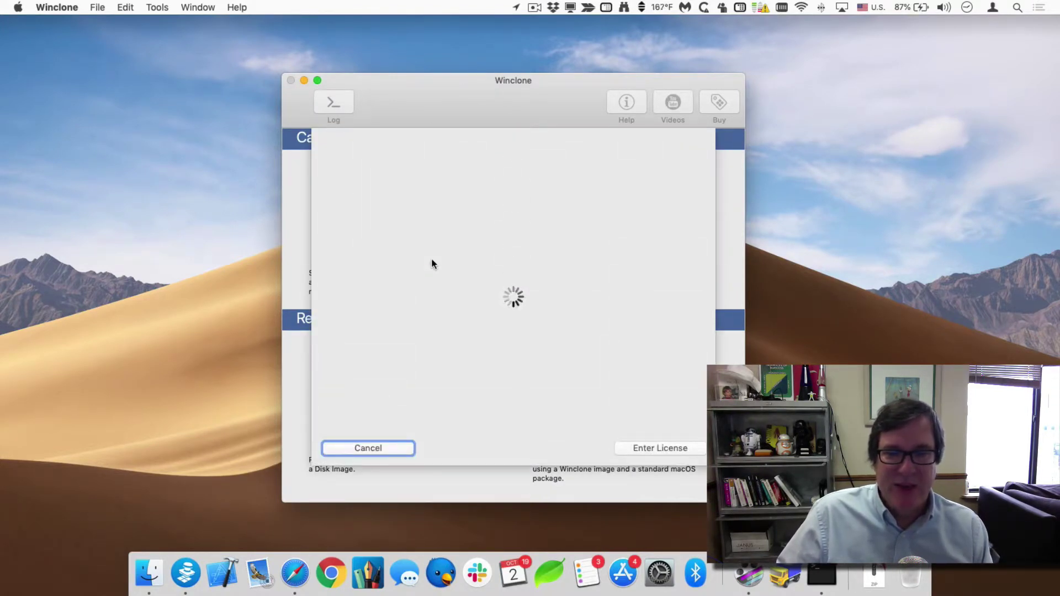
Enter the buyer's e-mail address and ZIP code in the checkout sheet.
{"action": "left_click", "coordinate": [392, 216]}
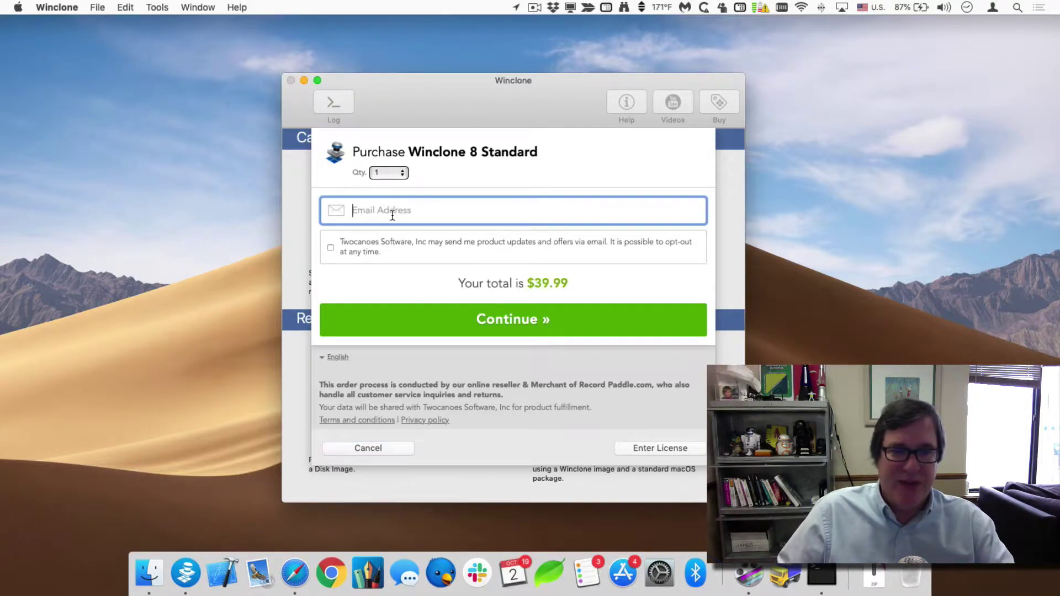
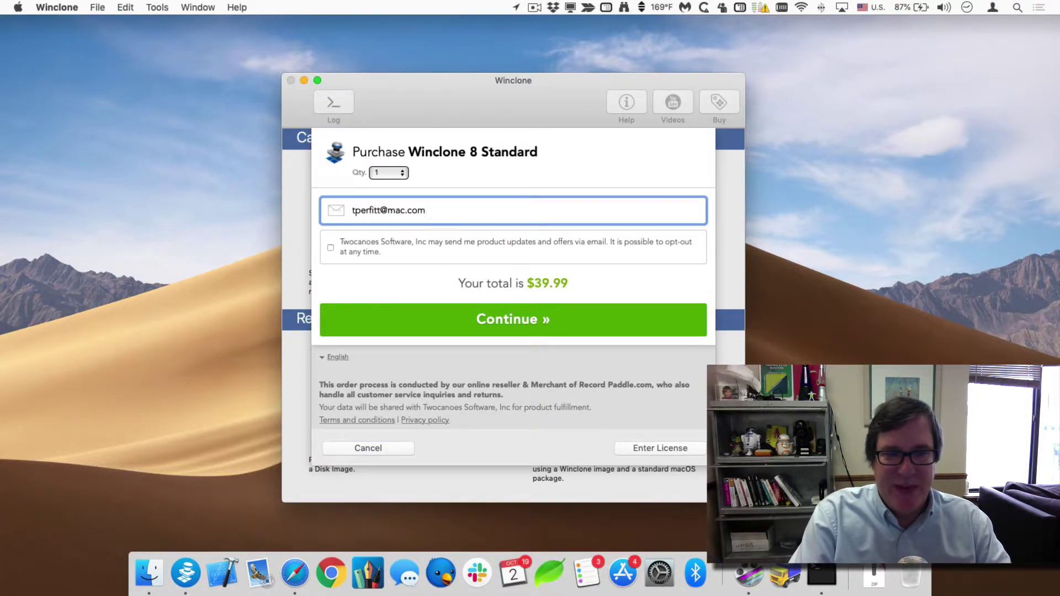
{"action": "key", "text": "Return"}
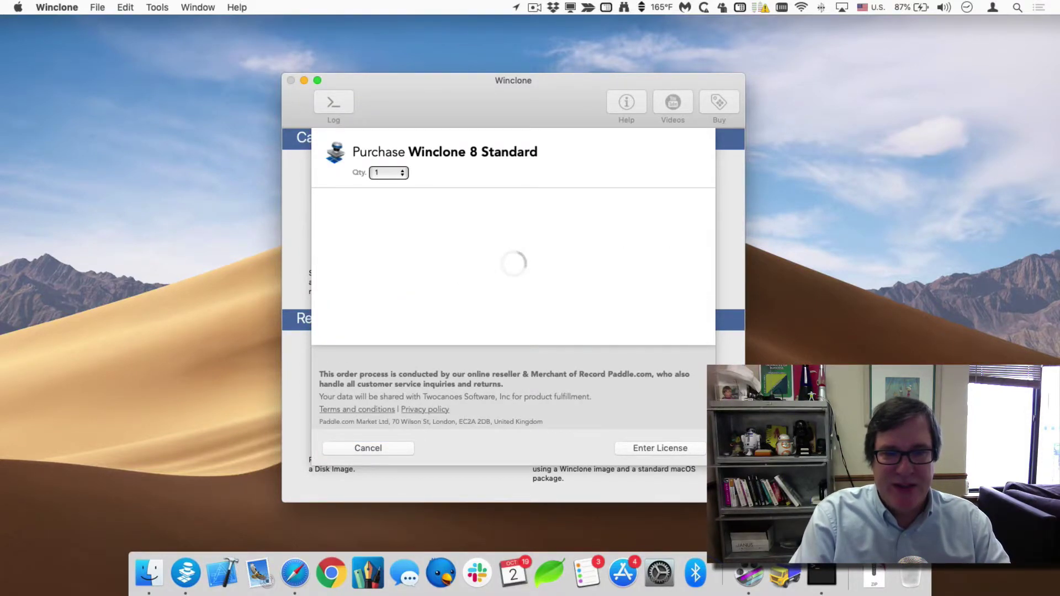
{"action": "left_click", "coordinate": [387, 283]}
{"action": "type", "text": "60540"}
{"action": "key", "text": "Return"}
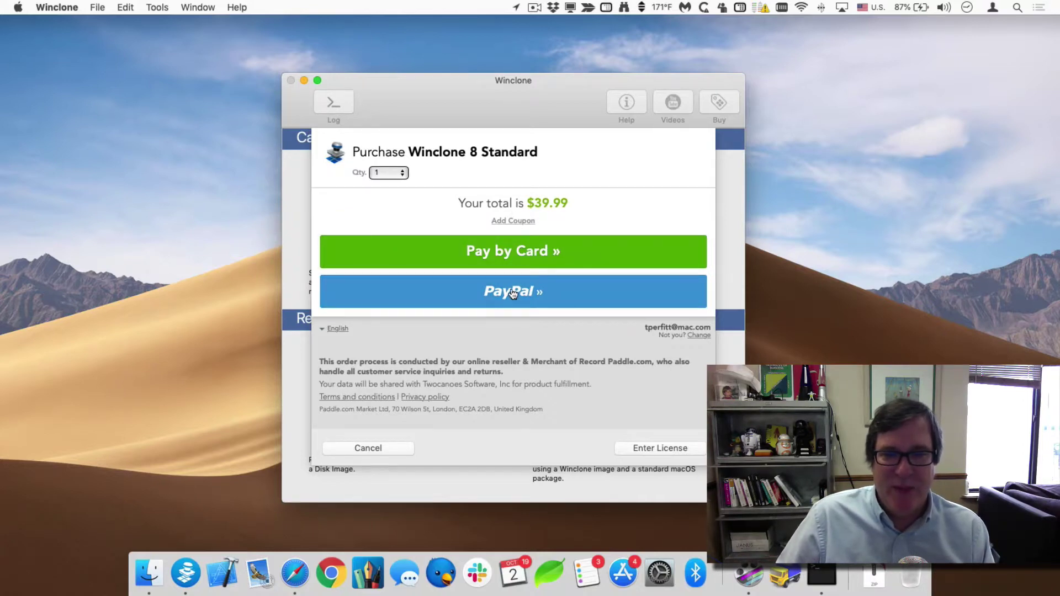
Apply a coupon code to drop the $39.99 total to $0.00 and complete checkout.
{"action": "left_click", "coordinate": [513, 221]}
{"action": "left_click", "coordinate": [469, 218]}
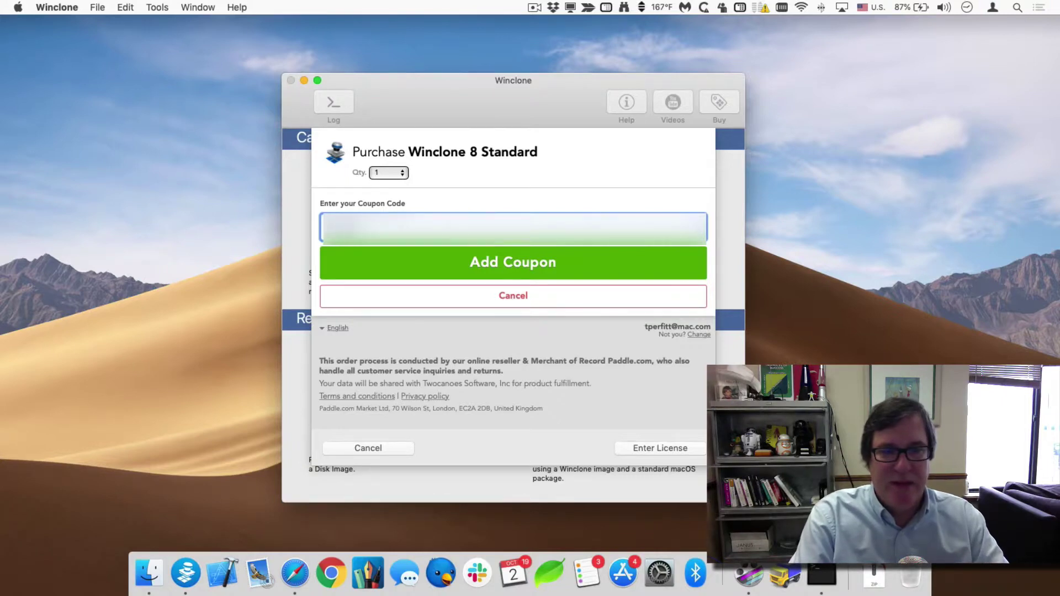
{"action": "key", "text": "Return"}
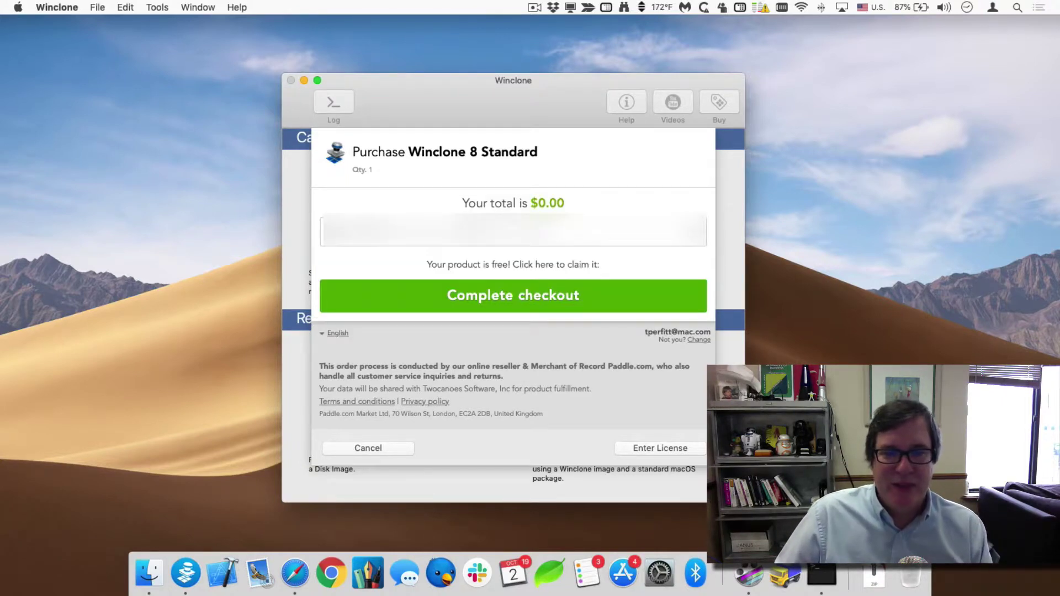
{"action": "left_click", "coordinate": [508, 305]}
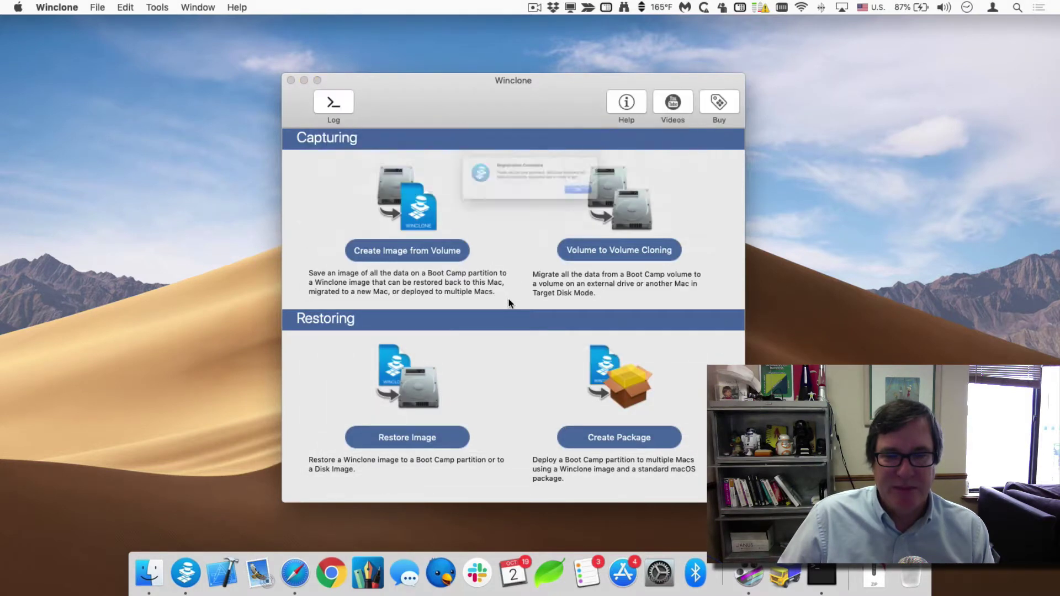
Dismiss Registration Complete and open Winclone > Preferences to view the Standard license.
{"action": "left_click", "coordinate": [647, 204]}
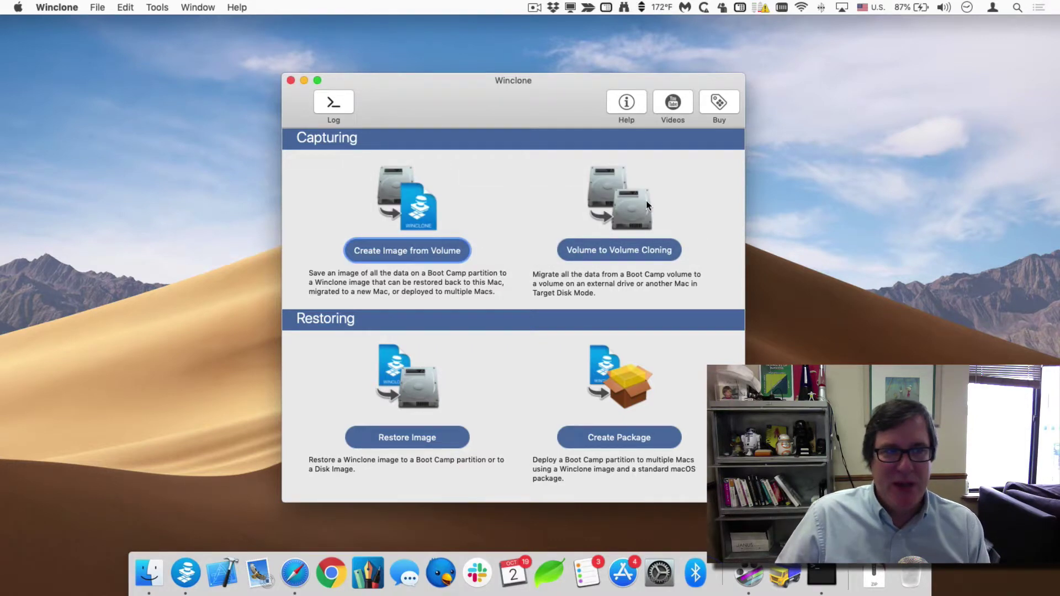
{"action": "left_click", "coordinate": [80, 7]}
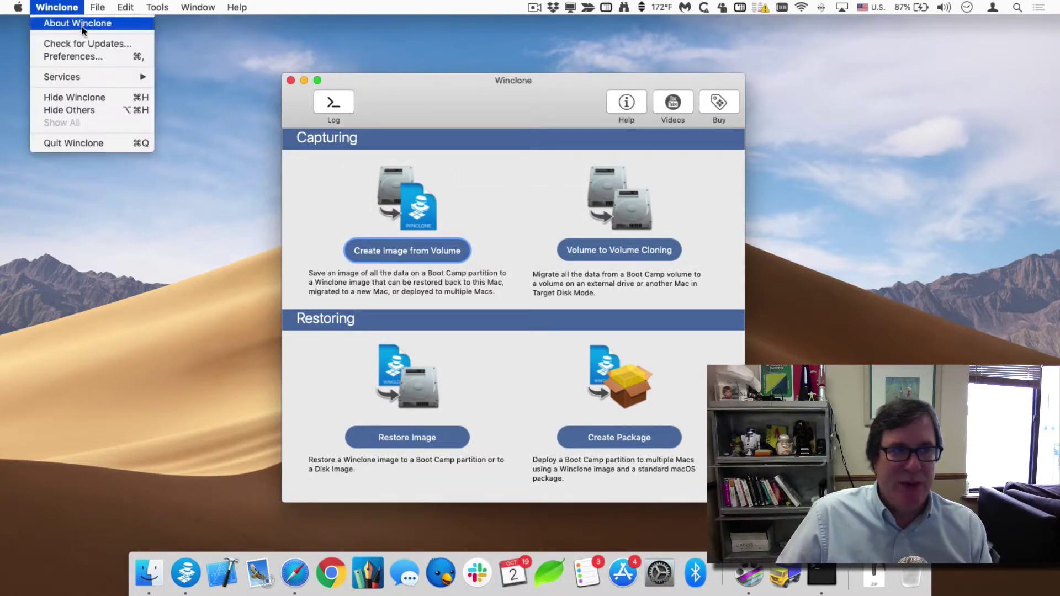
{"action": "left_click", "coordinate": [86, 56]}
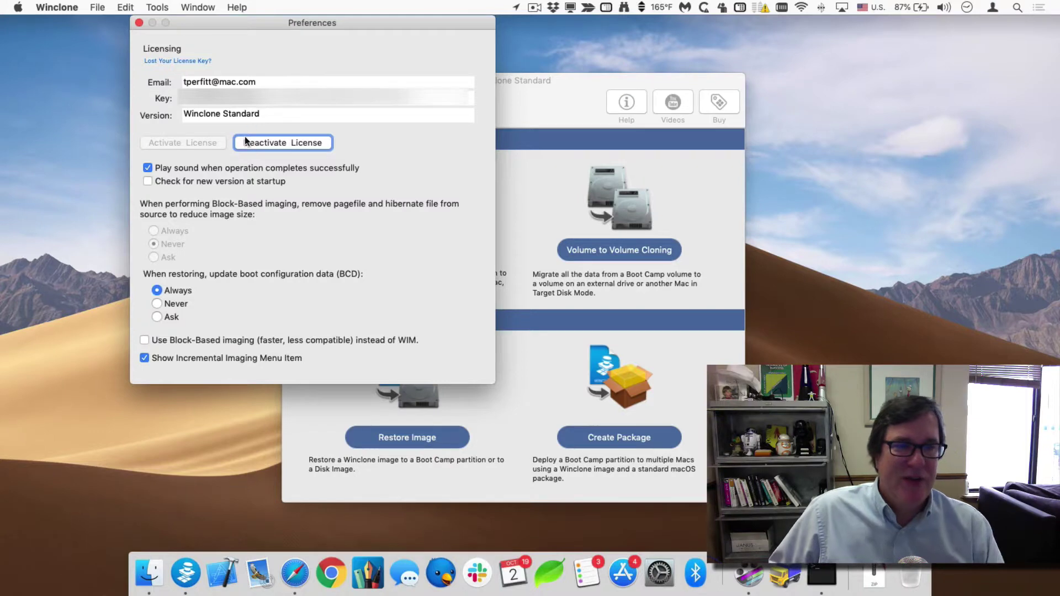
Copy the Standard license key and deactivate the license.
{"action": "triple_click", "coordinate": [254, 100]}
{"action": "key", "text": "super+c"}
{"action": "left_click", "coordinate": [280, 143]}
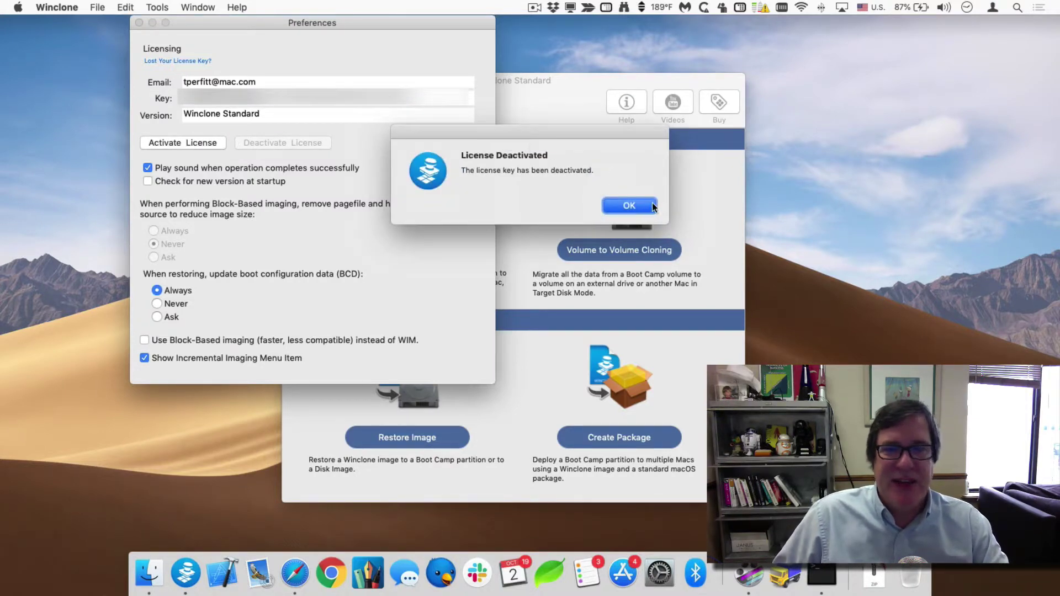
{"action": "left_click", "coordinate": [654, 204]}
Reactivate the license with the account e-mail and copied key, then close Preferences.
{"action": "left_click", "coordinate": [191, 145]}
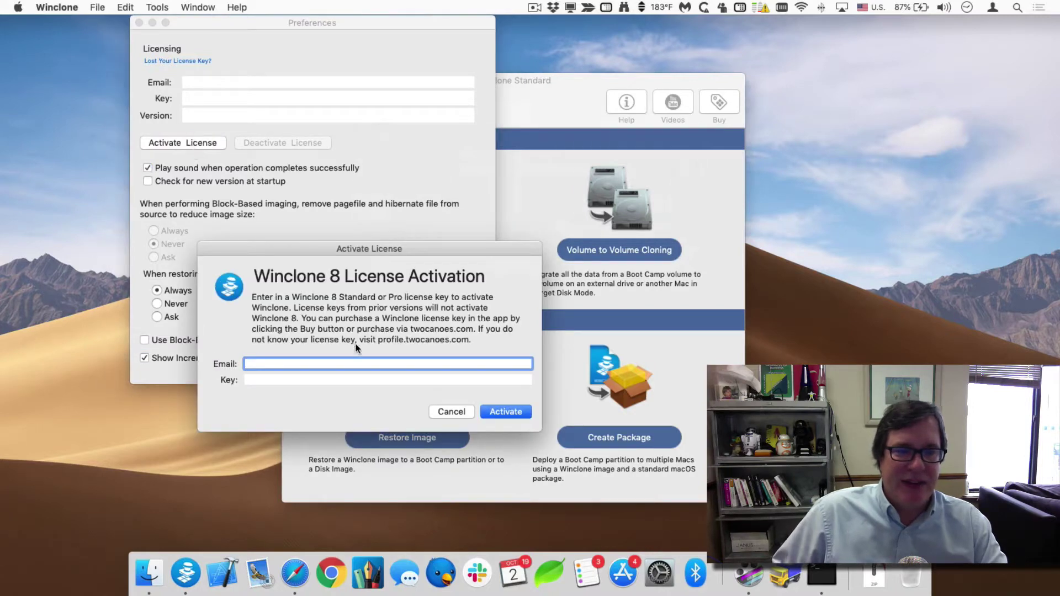
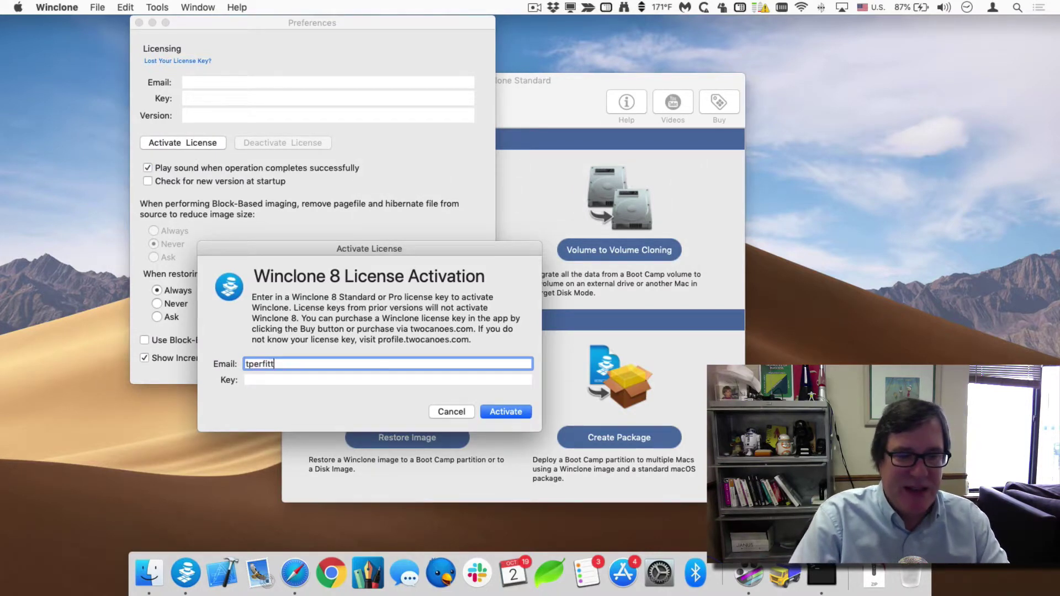
{"action": "key", "text": "Tab"}
{"action": "key", "text": "Return"}
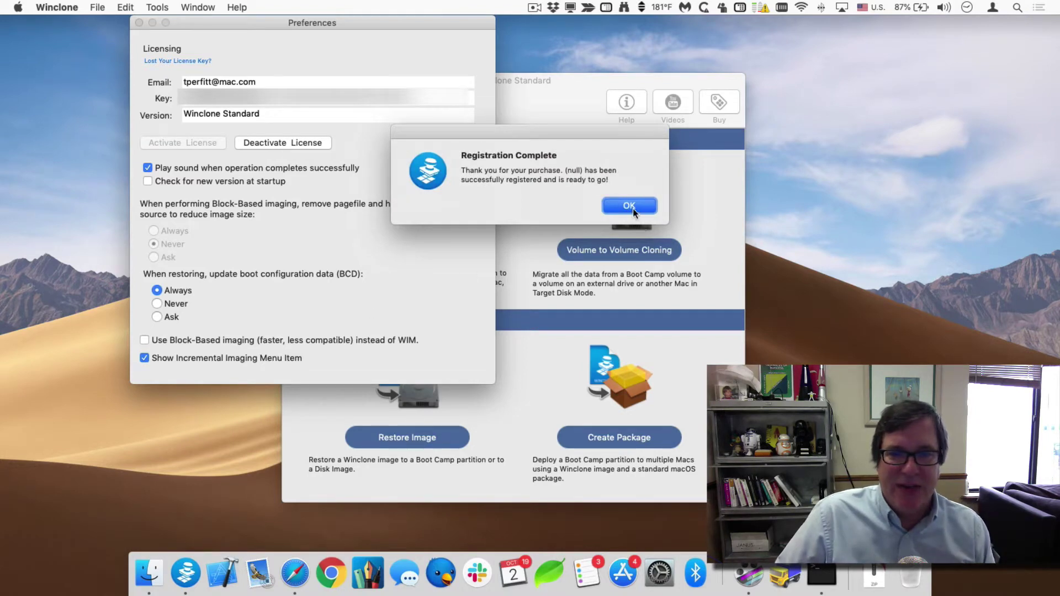
{"action": "left_click", "coordinate": [632, 208]}
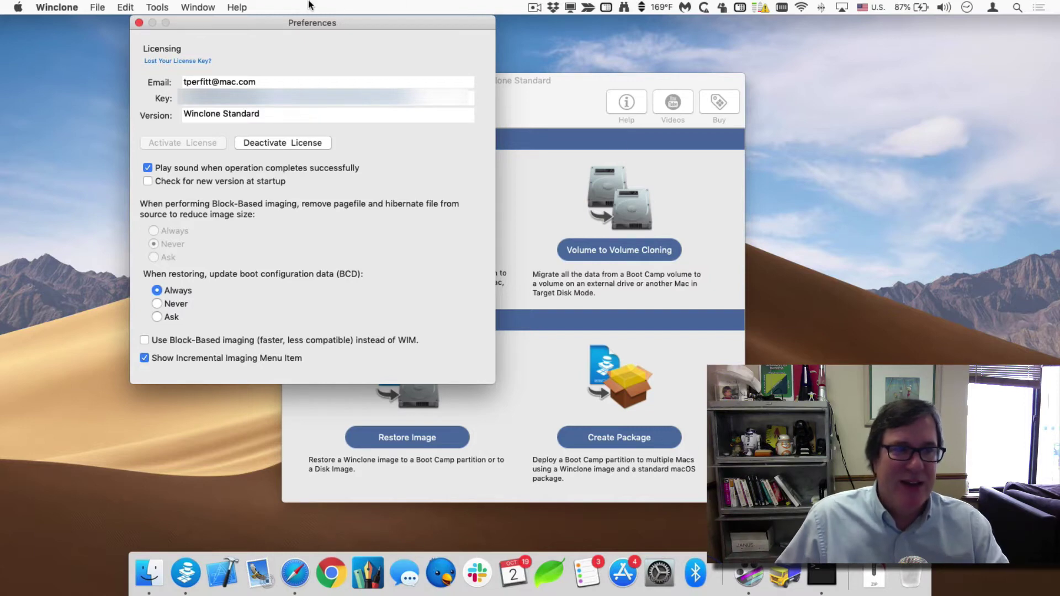
{"action": "left_click", "coordinate": [137, 24]}
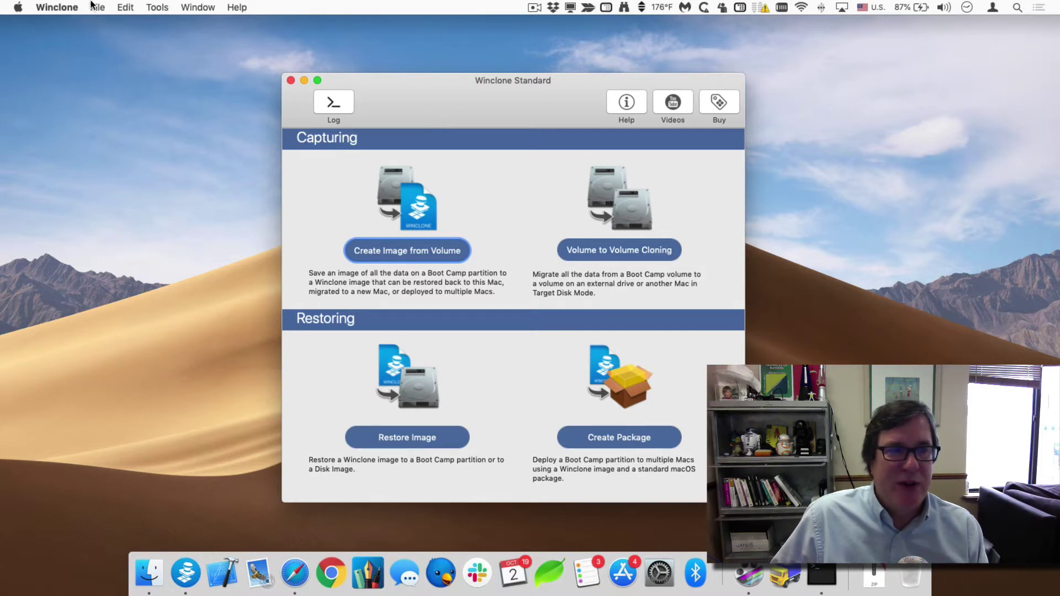
{"action": "left_click", "coordinate": [73, 6]}
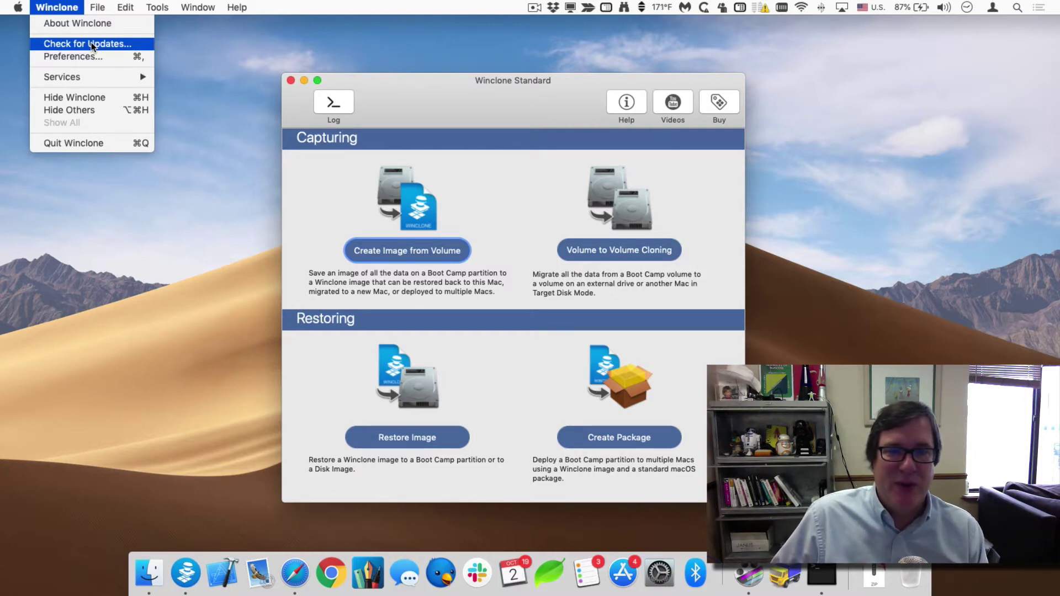
{"action": "left_click", "coordinate": [53, 4]}
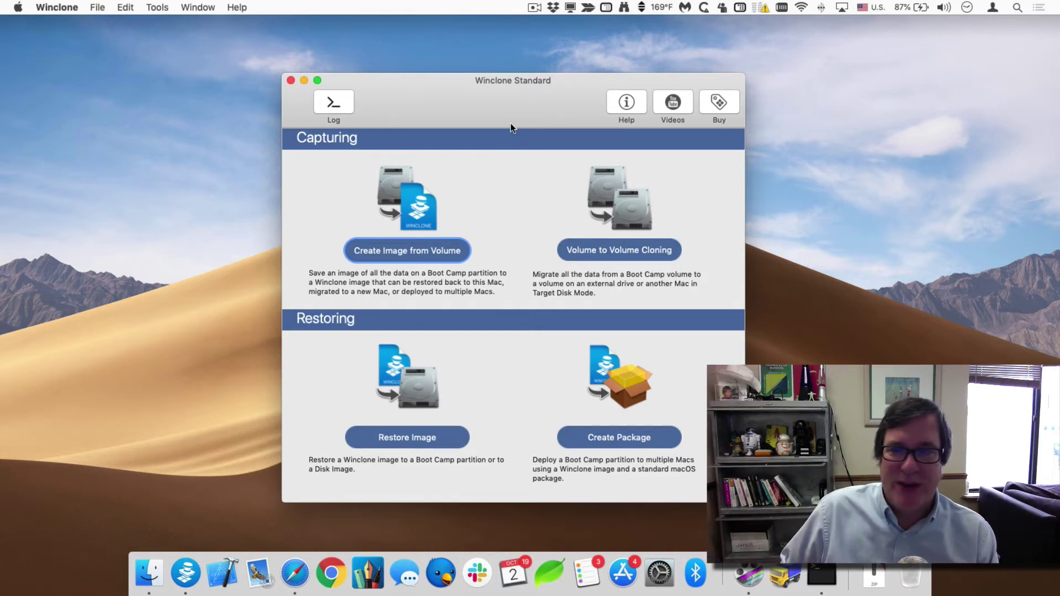
{"action": "left_click", "coordinate": [719, 101]}
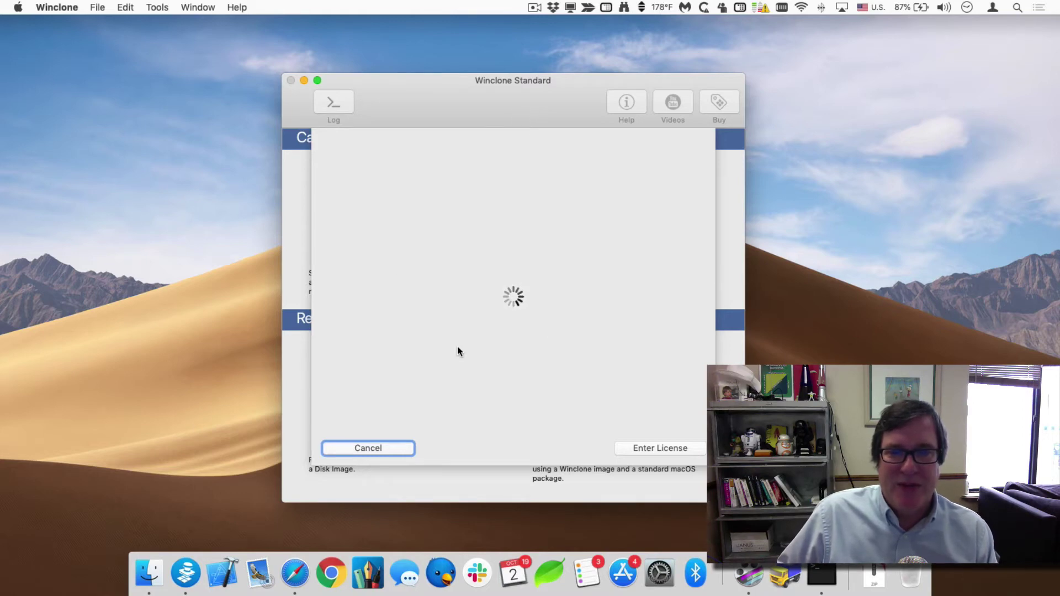
{"action": "left_click", "coordinate": [457, 212]}
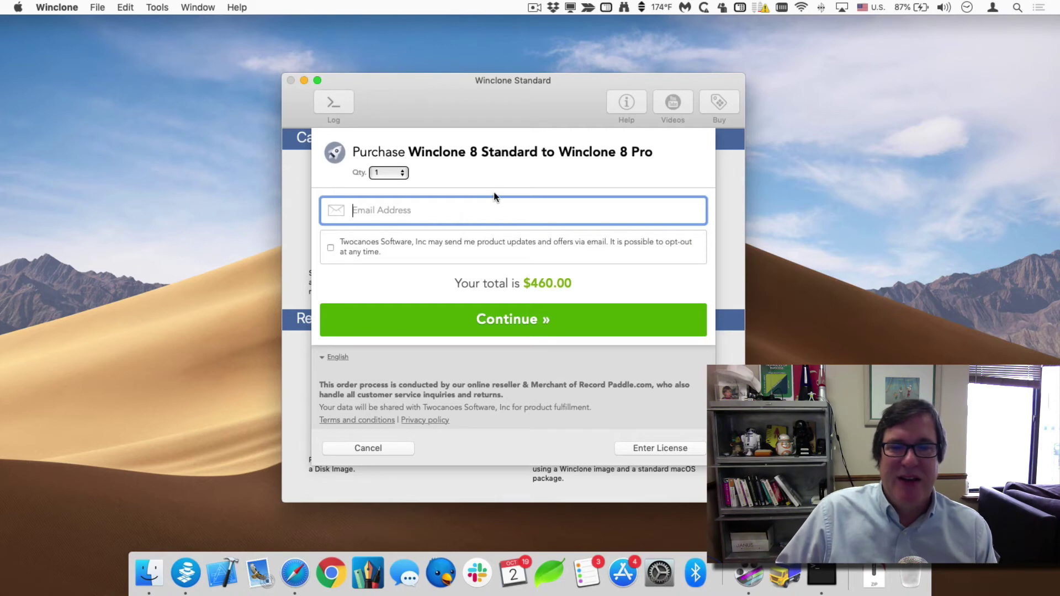
{"action": "left_click", "coordinate": [365, 448]}
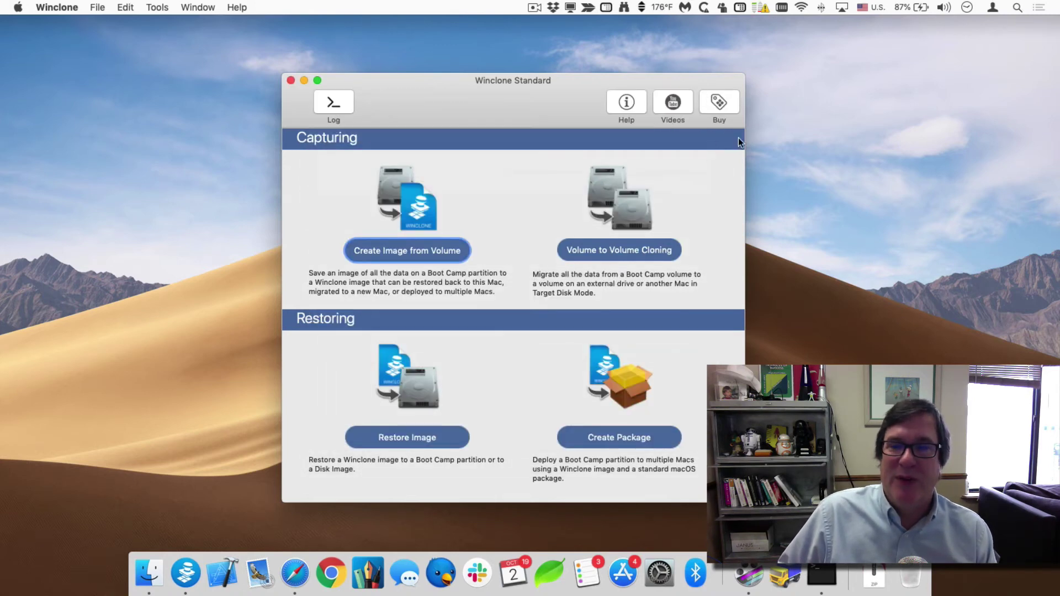